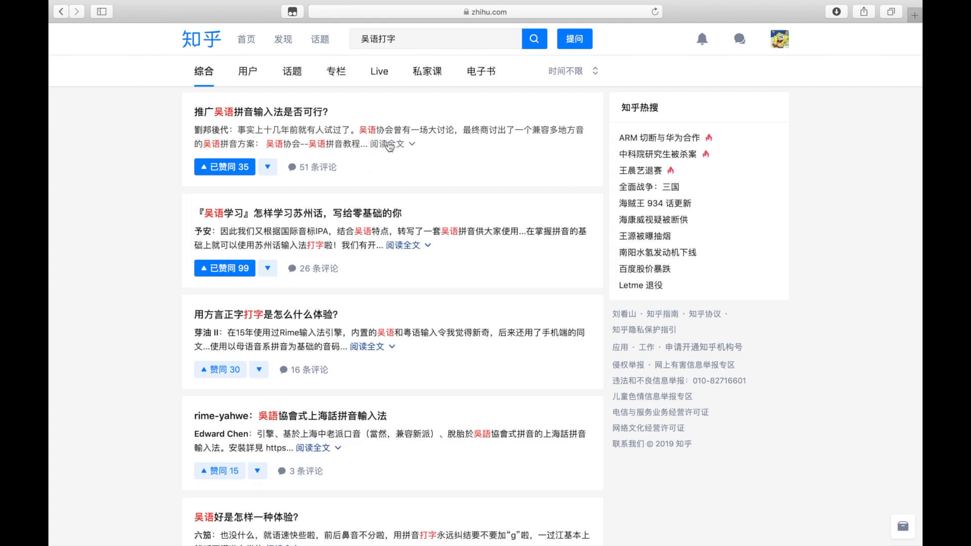
Step: Open the dialect pinyin site linked in the expanded Zhihu answer and bring up its macOS installation tutorial
scroll(438, 371, down, 10)
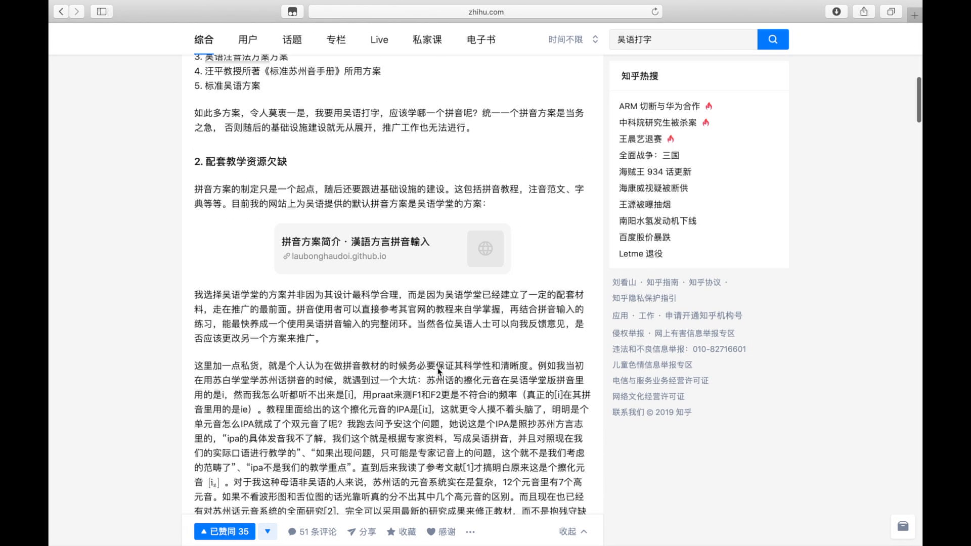
click(402, 267)
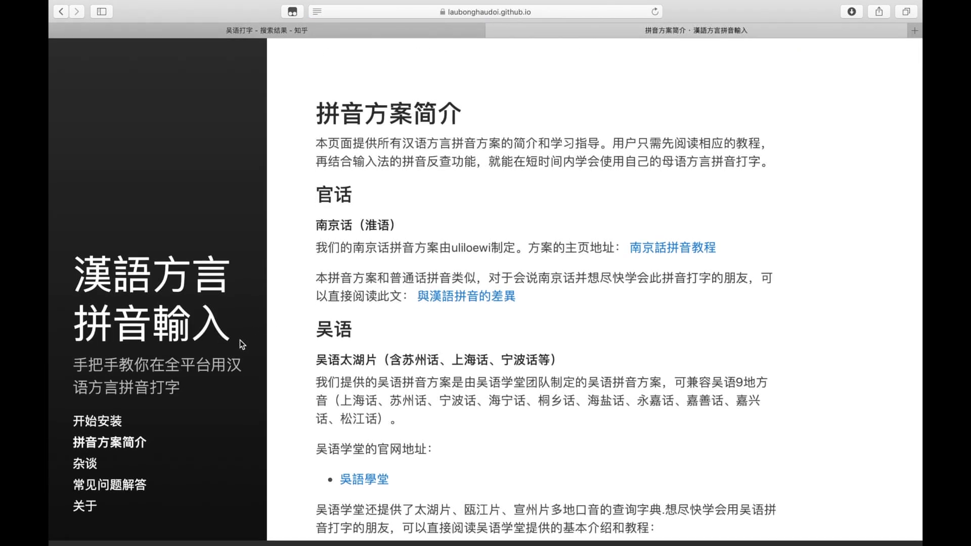
scroll(324, 377, down, 5)
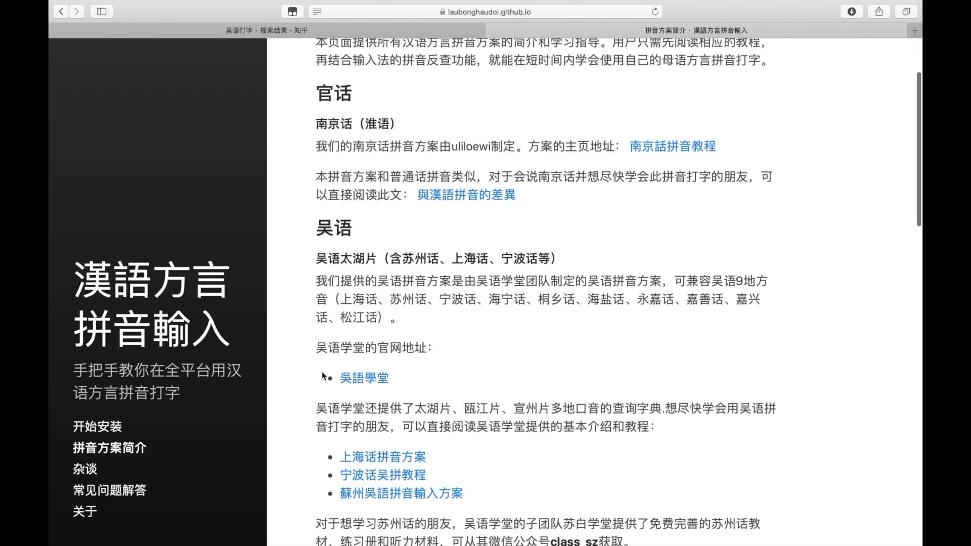
click(104, 431)
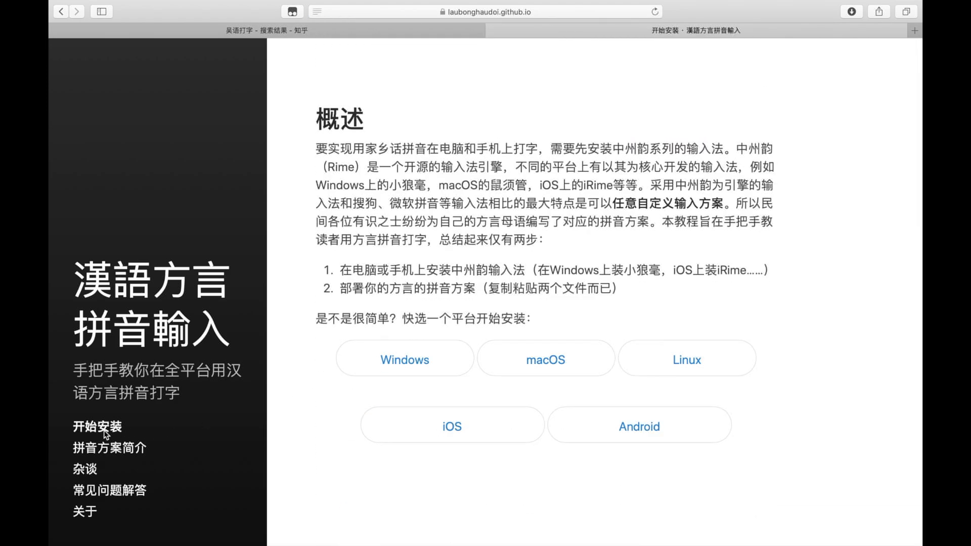
click(549, 360)
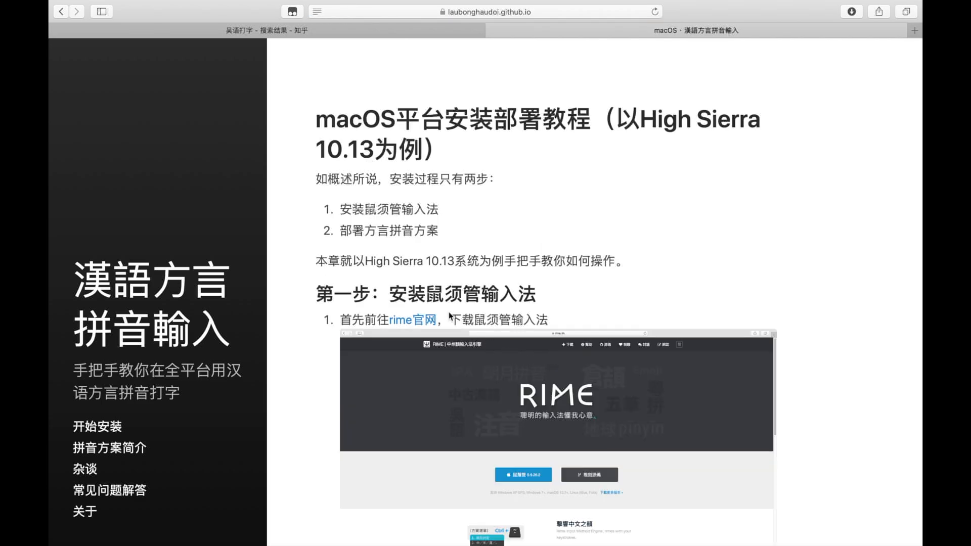
Step: Follow the tutorial's link to the official Rime website and download the macOS input method 鼠鬚管 0.11.0
click(414, 321)
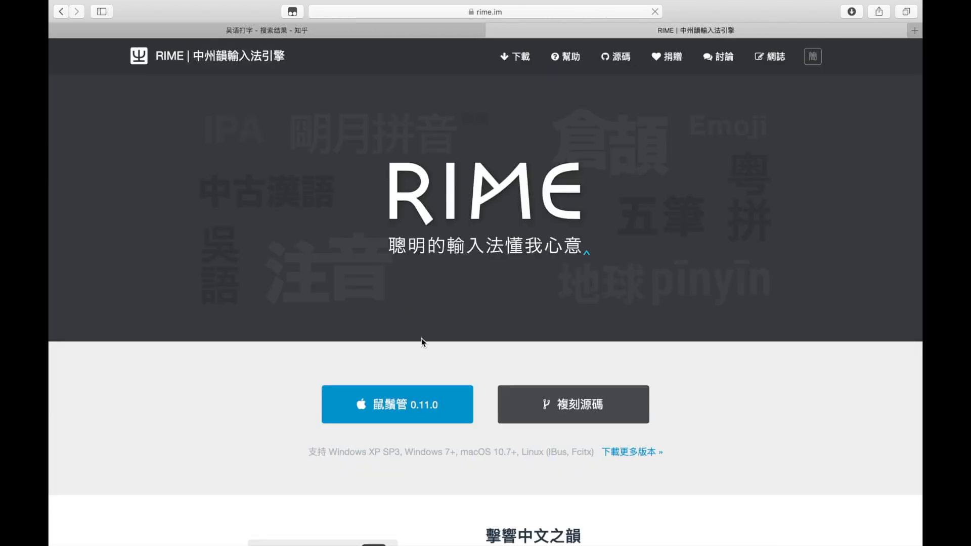
scroll(423, 344, down, 7)
scroll(404, 384, up, 7)
click(386, 422)
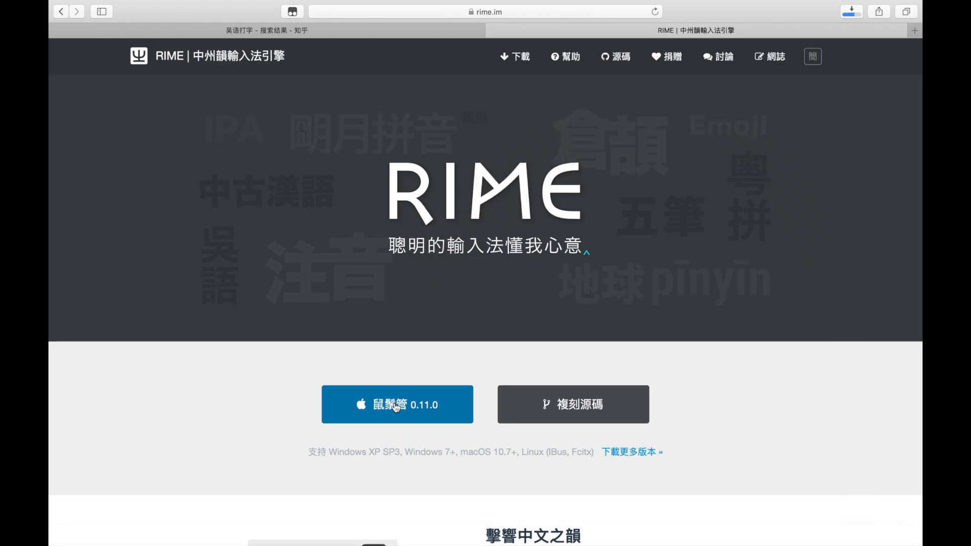
Step: Switch to the desktop and try to open the downloaded Squirrel.pkg
key(ctrl+Left)
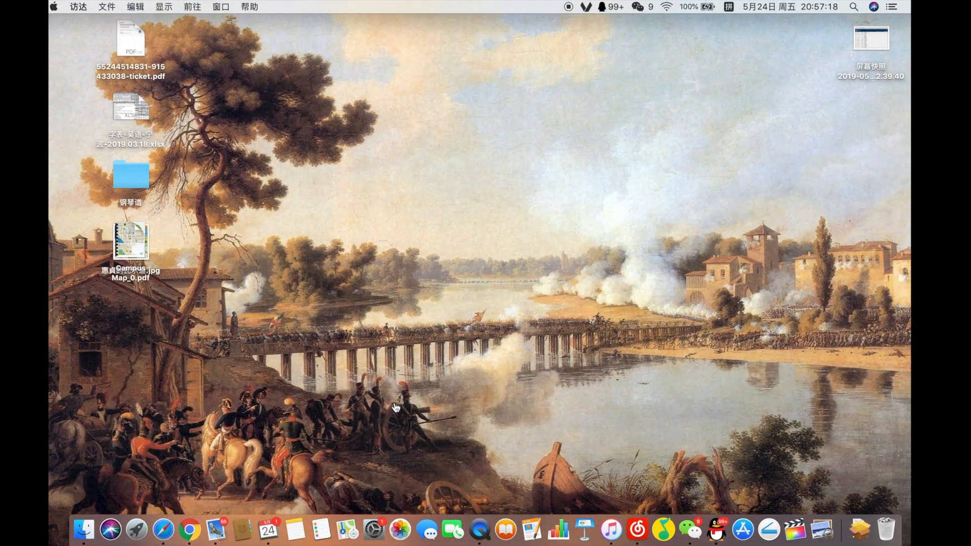
click(866, 532)
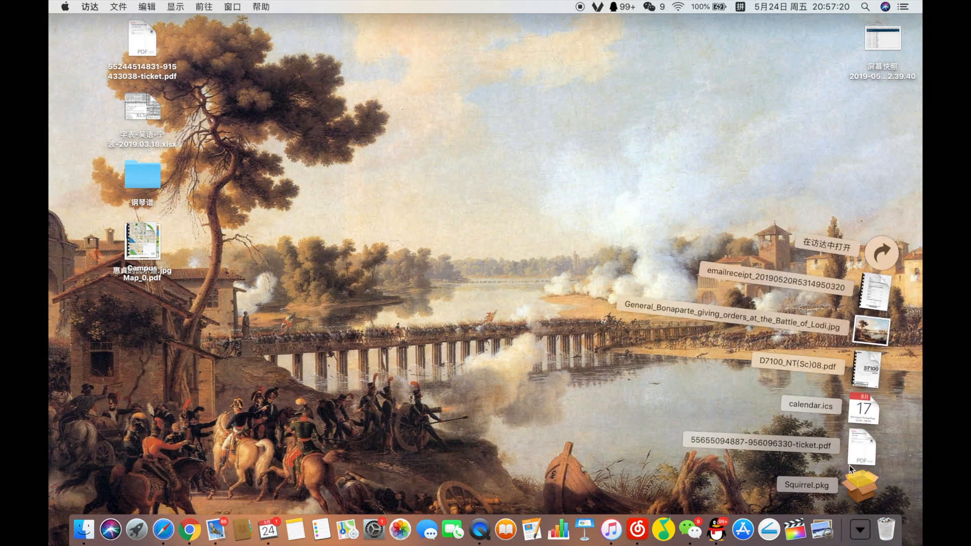
click(857, 478)
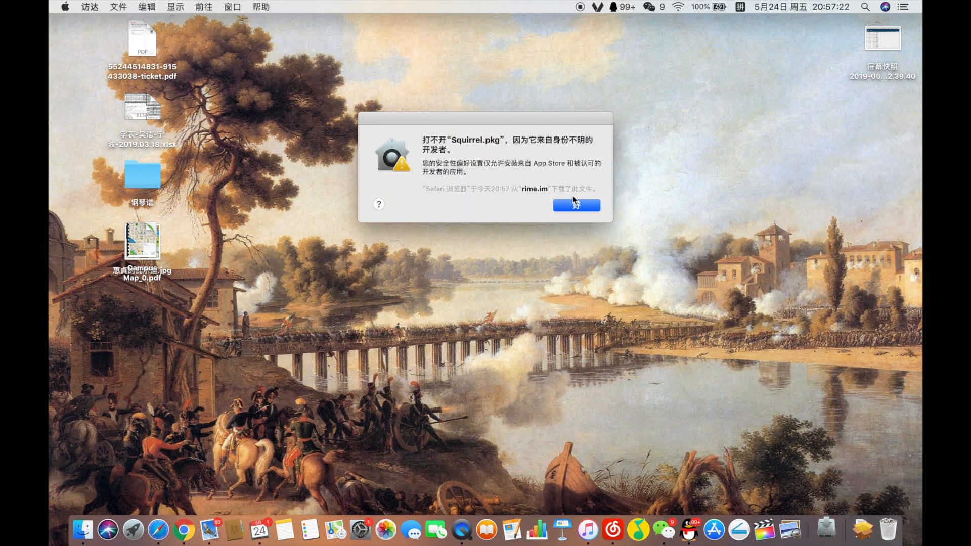
click(575, 209)
Step: Allow the blocked Squirrel.pkg to open anyway in the general Security & Privacy settings, and close System Preferences
click(375, 529)
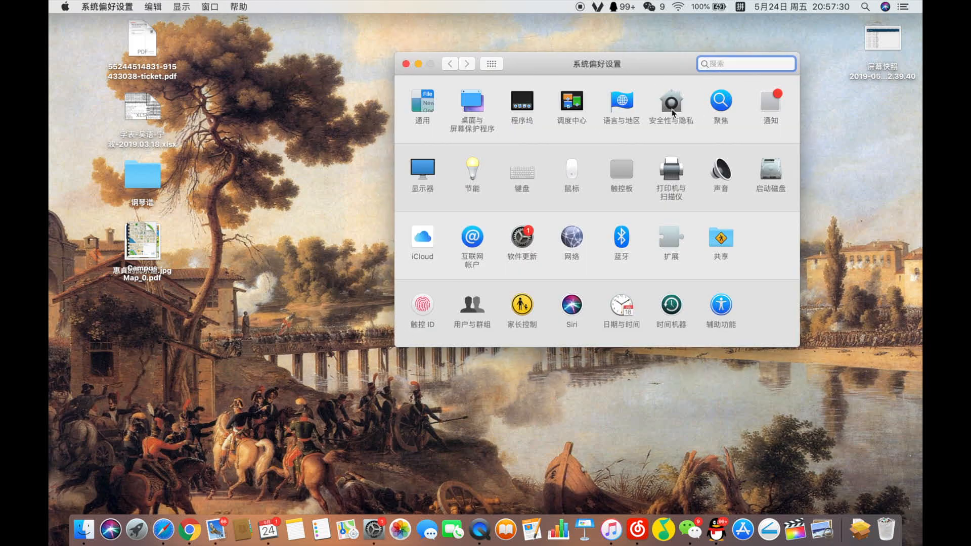
click(671, 106)
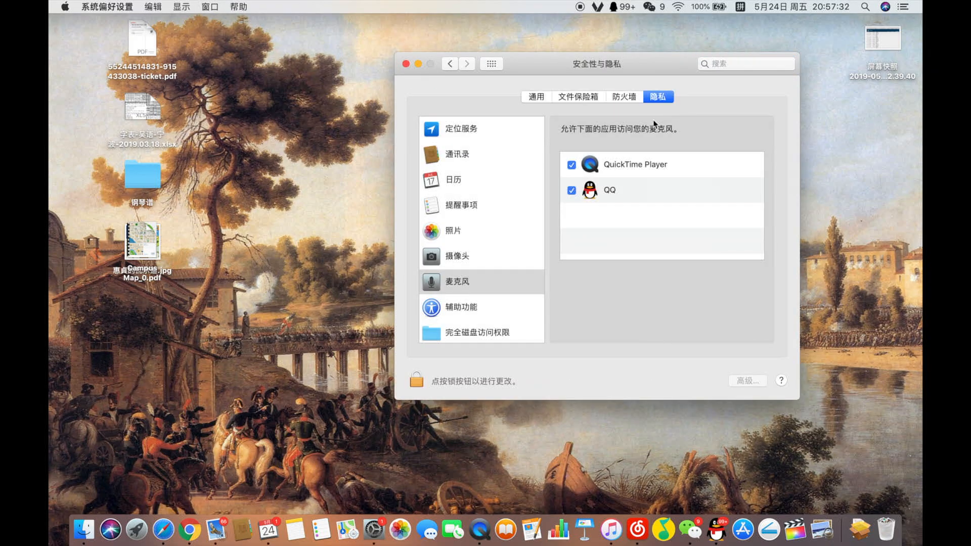
click(538, 97)
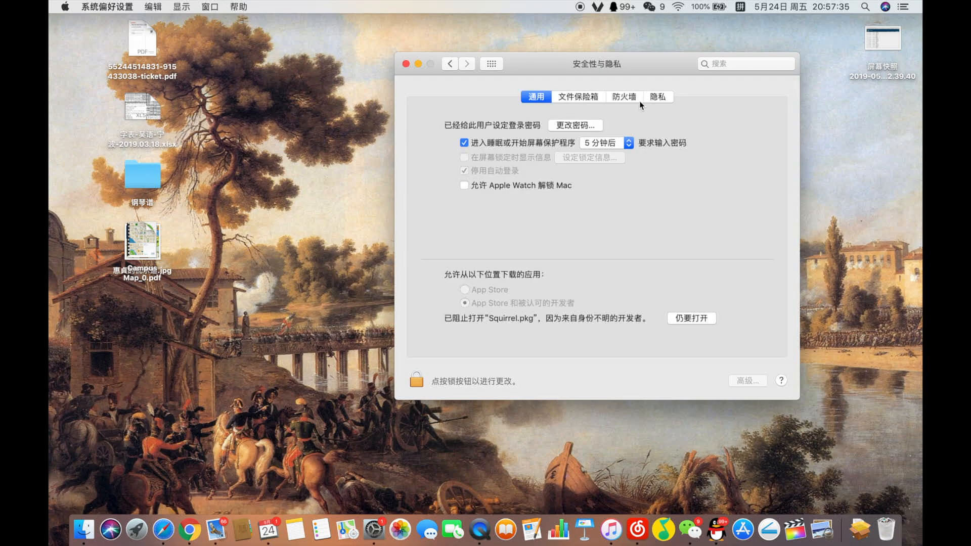
click(683, 319)
click(521, 198)
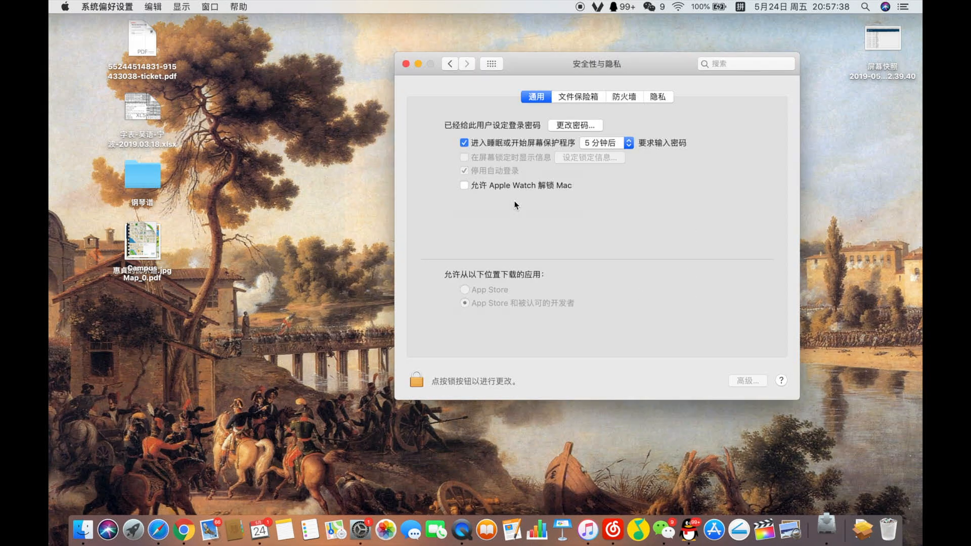
click(405, 64)
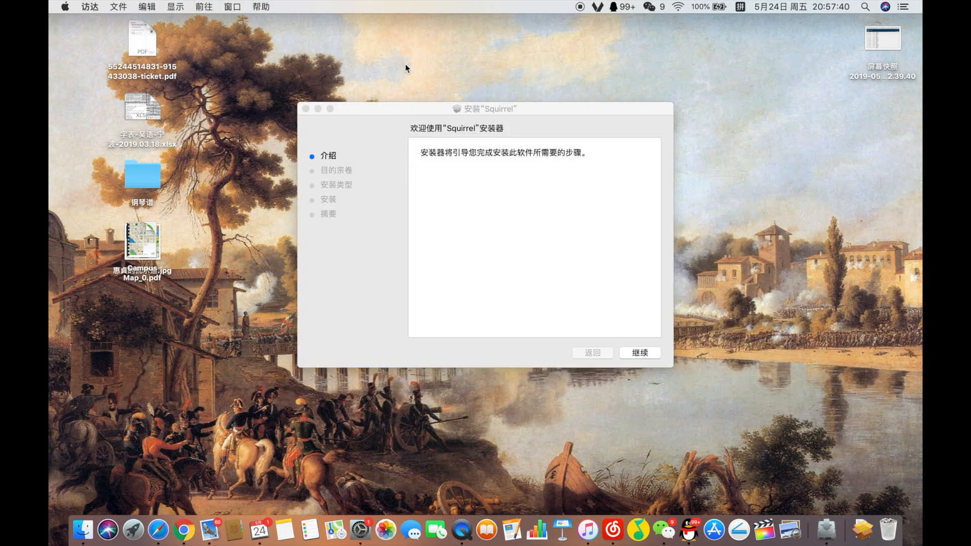
Step: Run the standard Squirrel installation, authorizing it with the account password, and finish by logging out with the installer package moved to the trash
click(635, 349)
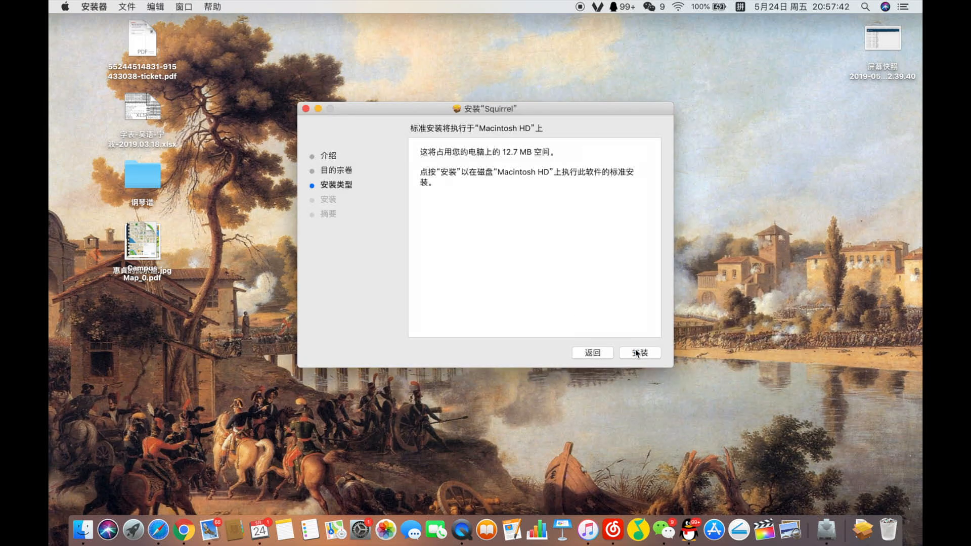
click(636, 352)
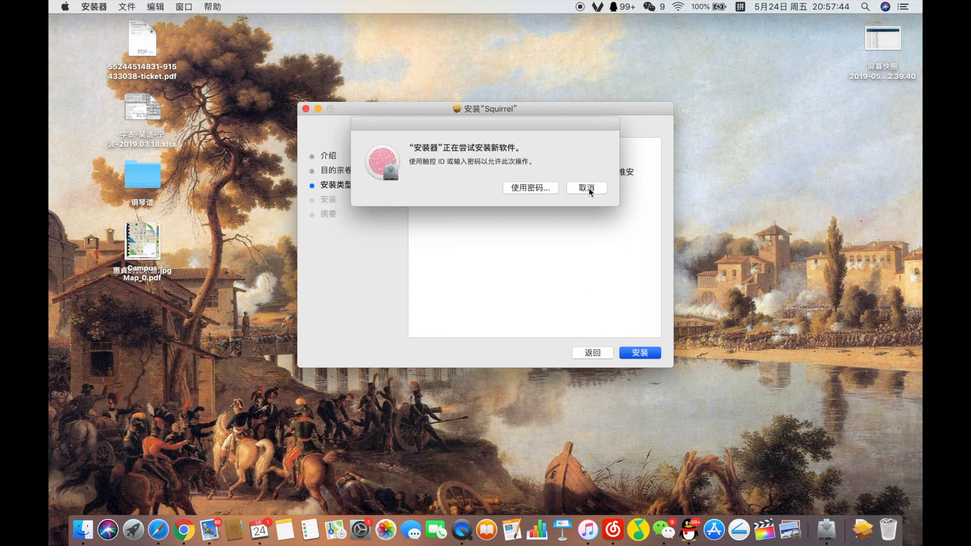
click(528, 188)
text(•••••)
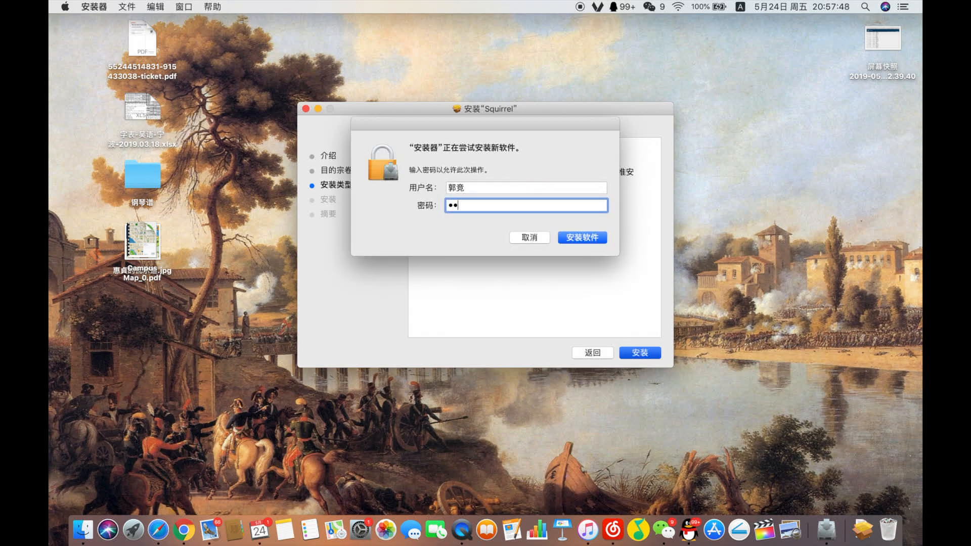
key(Return)
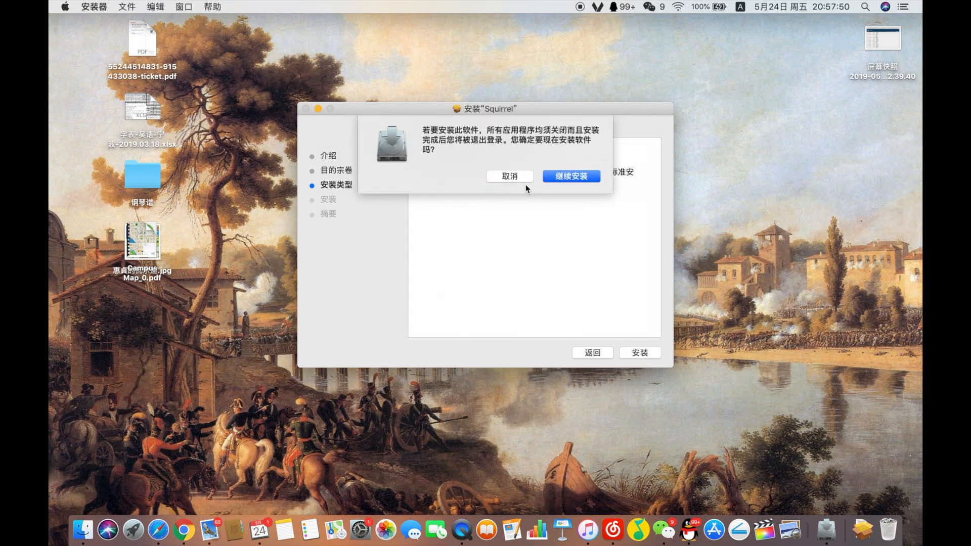
click(568, 175)
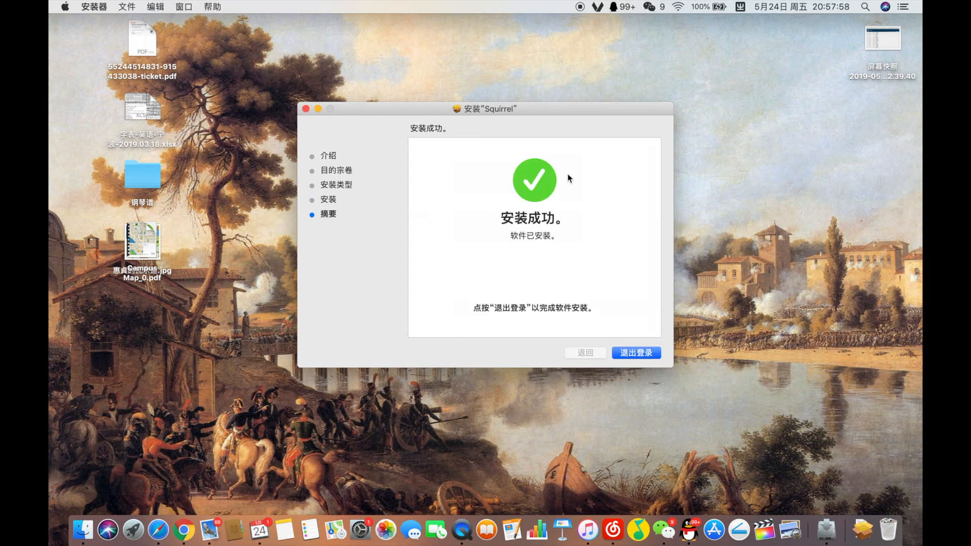
click(628, 353)
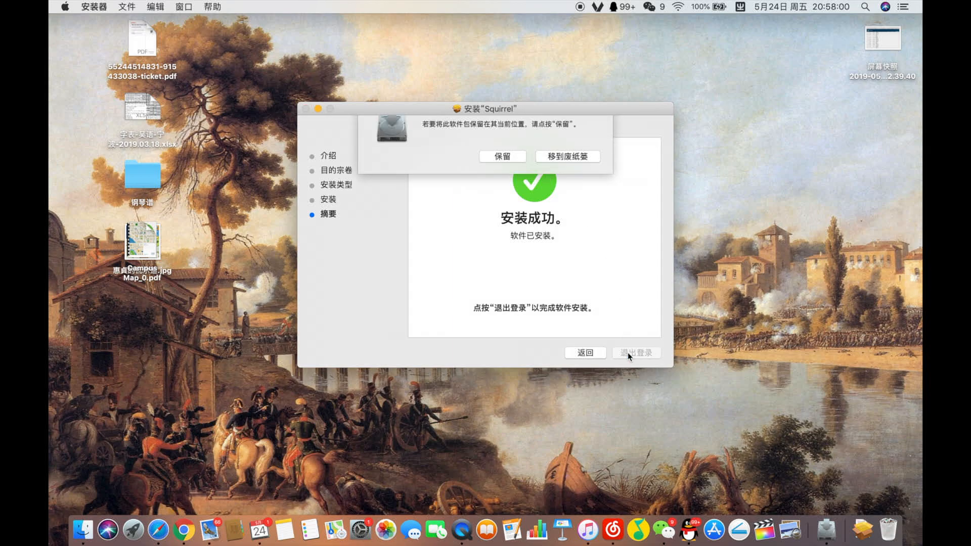
click(553, 174)
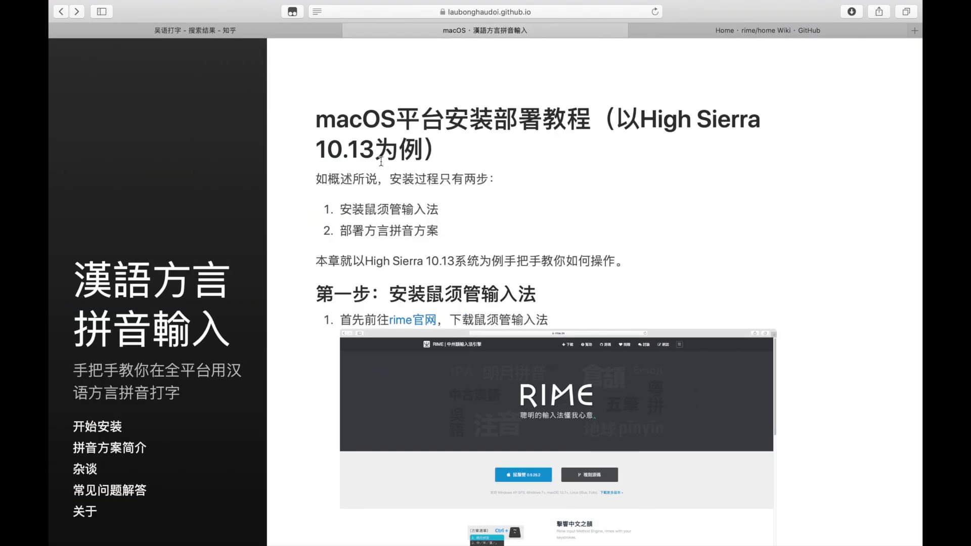
Step: Download the latest dialect pinyin scheme collection from the second part of the macOS tutorial in Safari
scroll(381, 162, down, 15)
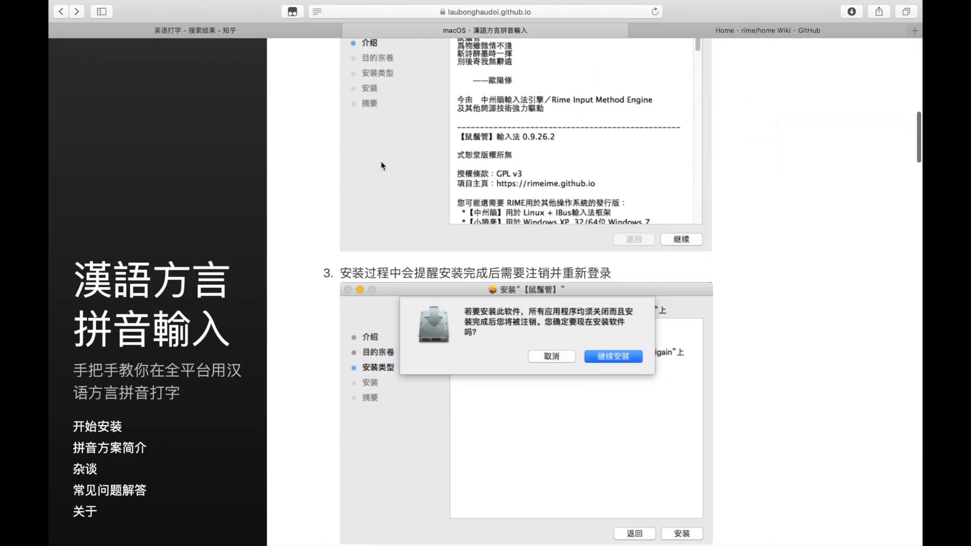
scroll(381, 161, down, 20)
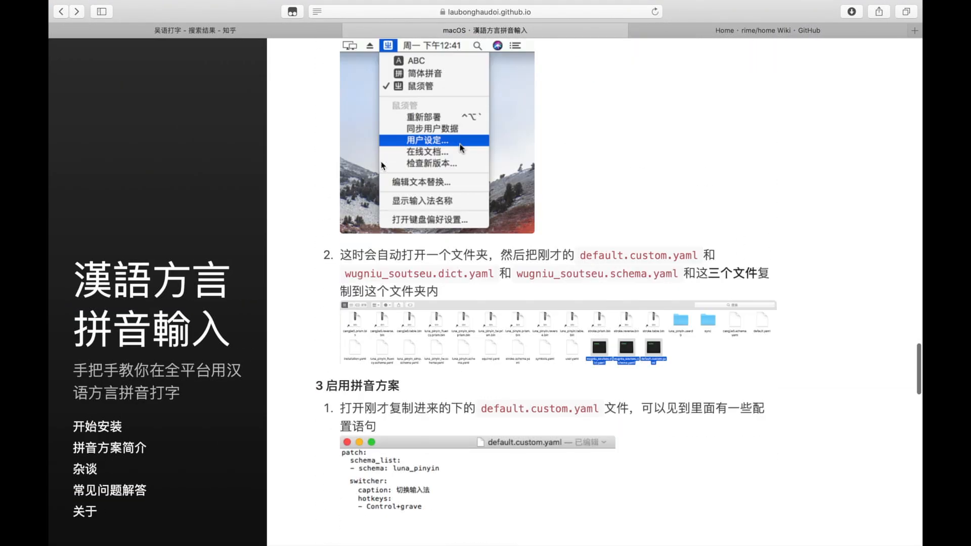
scroll(381, 162, up, 5)
click(397, 171)
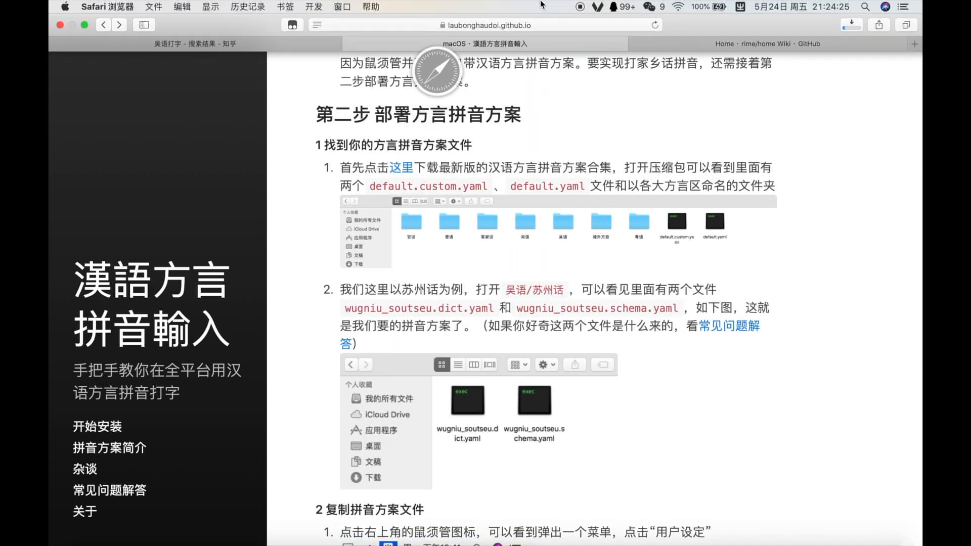
click(849, 29)
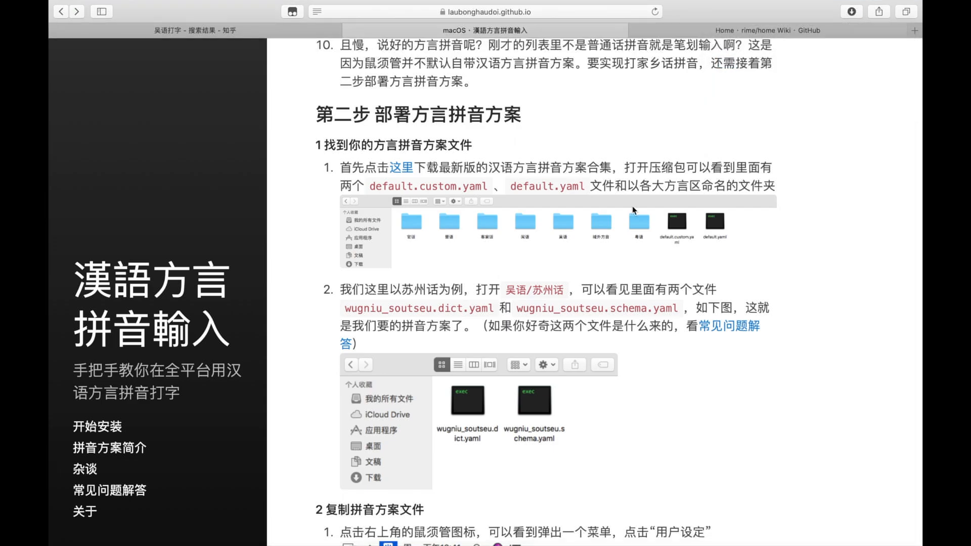
Step: Open the downloaded v0 folder from the desktop and go to its 吴语/宁波话 subfolder
key(ctrl+Left)
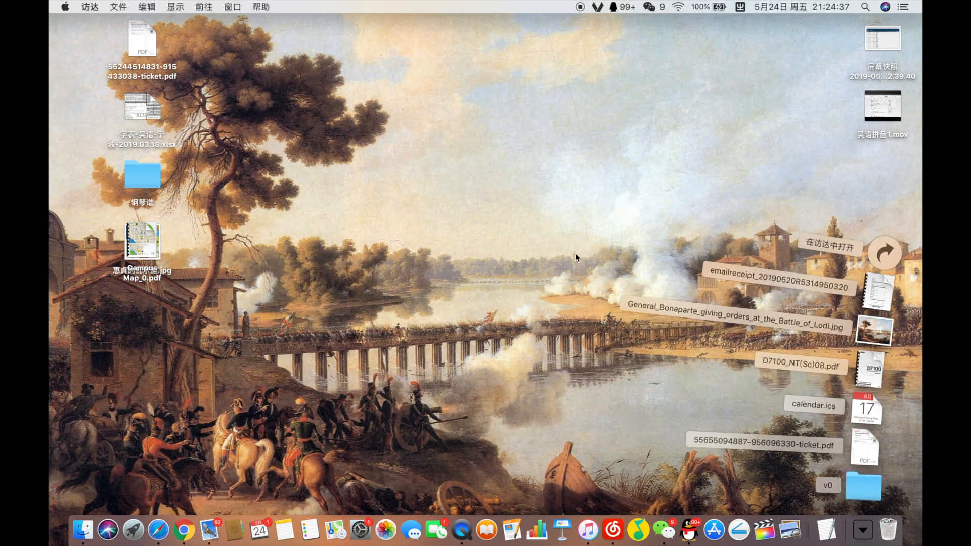
click(858, 492)
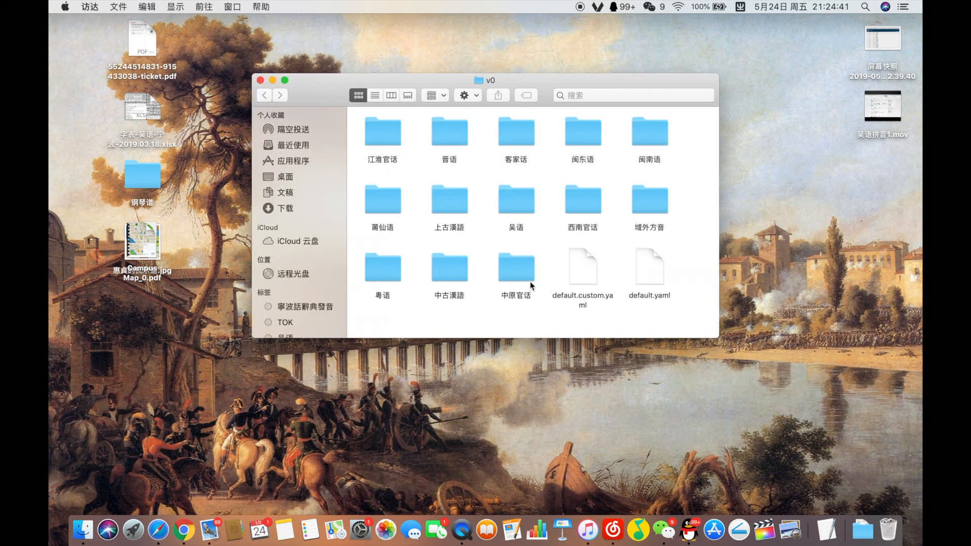
double_click(506, 206)
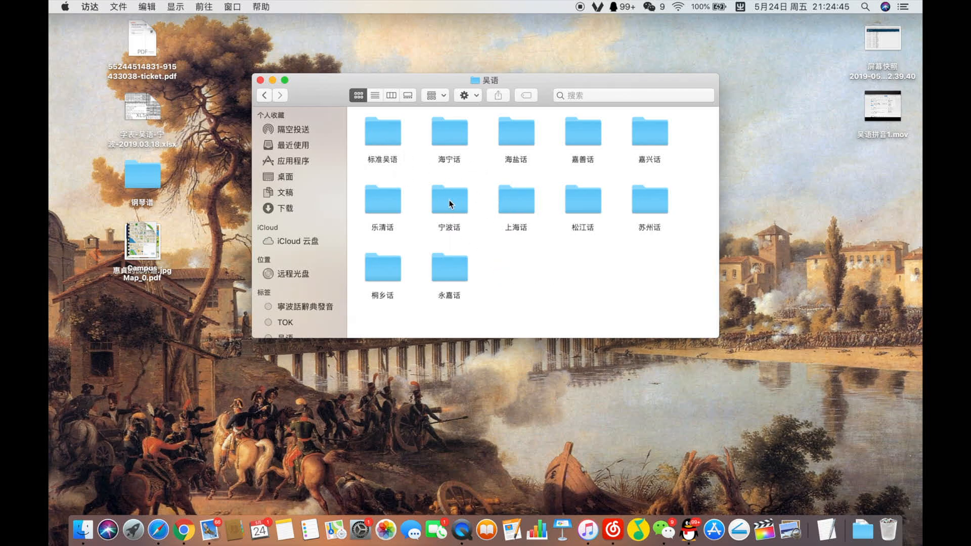
double_click(437, 200)
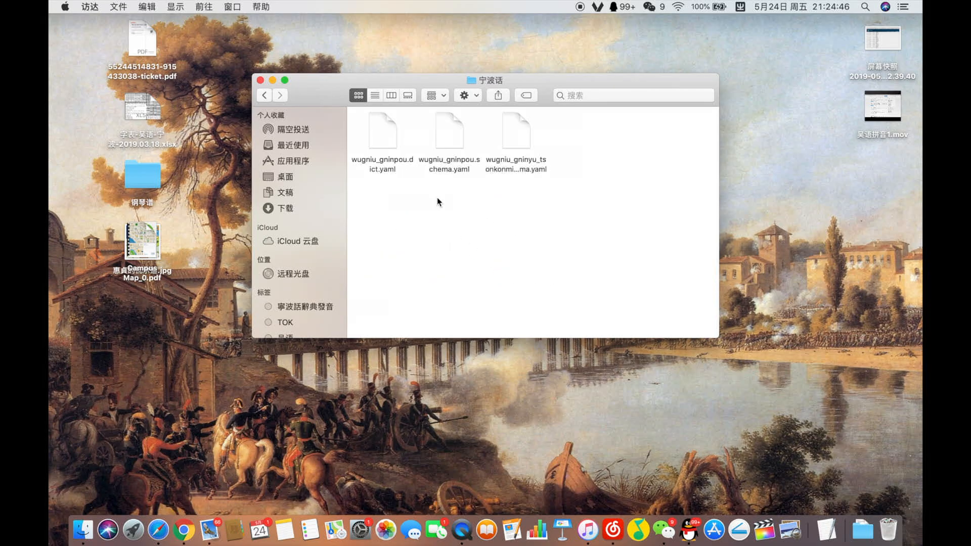
Step: Open the 鼠须管 user settings folder and move the three wugniu YAML files from the 宁波话 folder into it
click(739, 7)
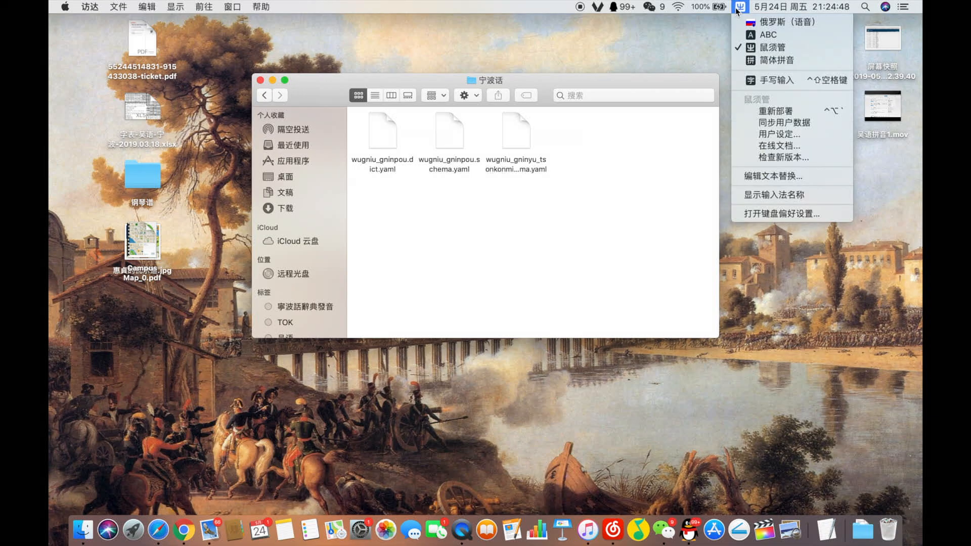
click(763, 134)
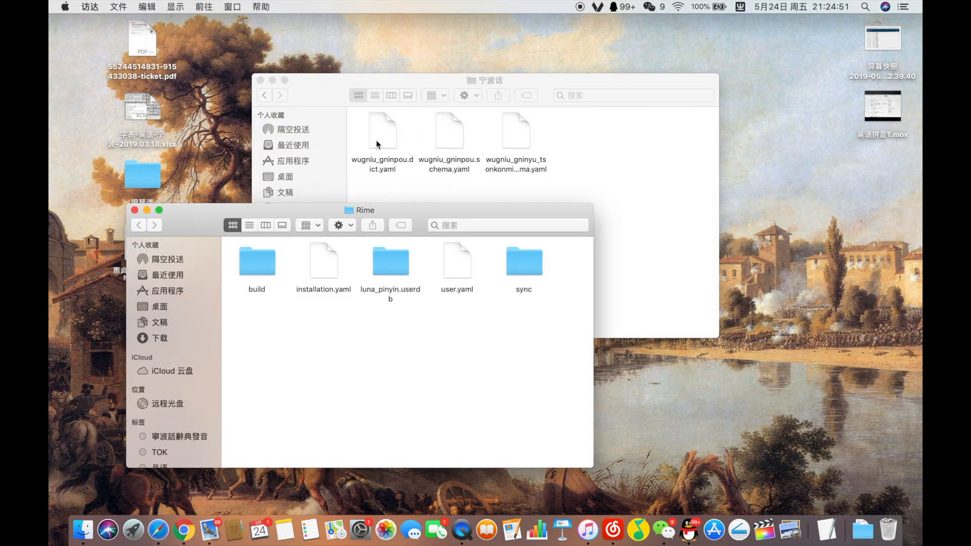
drag(384, 142, 262, 340)
drag(458, 136, 319, 350)
mouse_move(318, 350)
mouse_down()
mouse_move(461, 225)
mouse_move(369, 347)
mouse_move(331, 343)
mouse_up()
drag(527, 141, 405, 336)
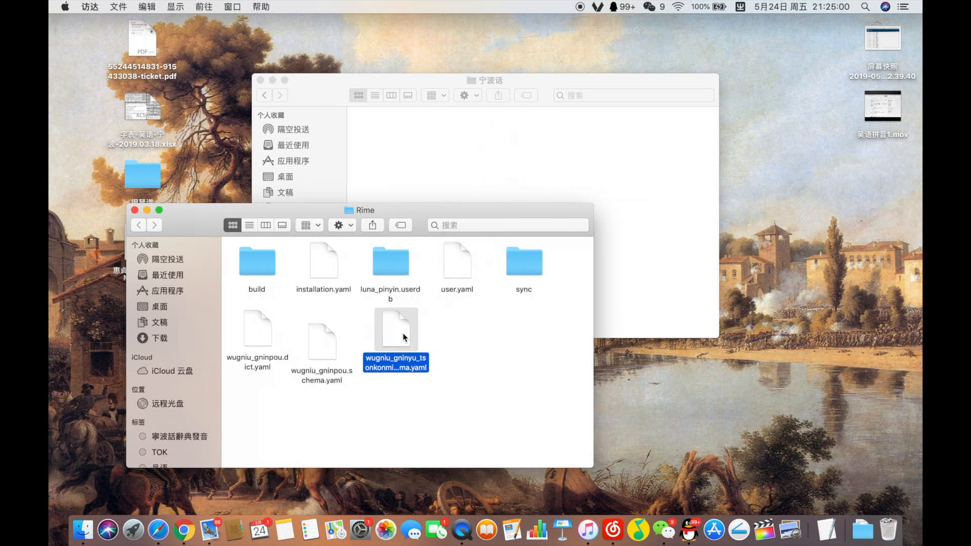
Step: Return to the v0 folder and move default.custom.yaml into the Rime folder
click(264, 100)
click(264, 100)
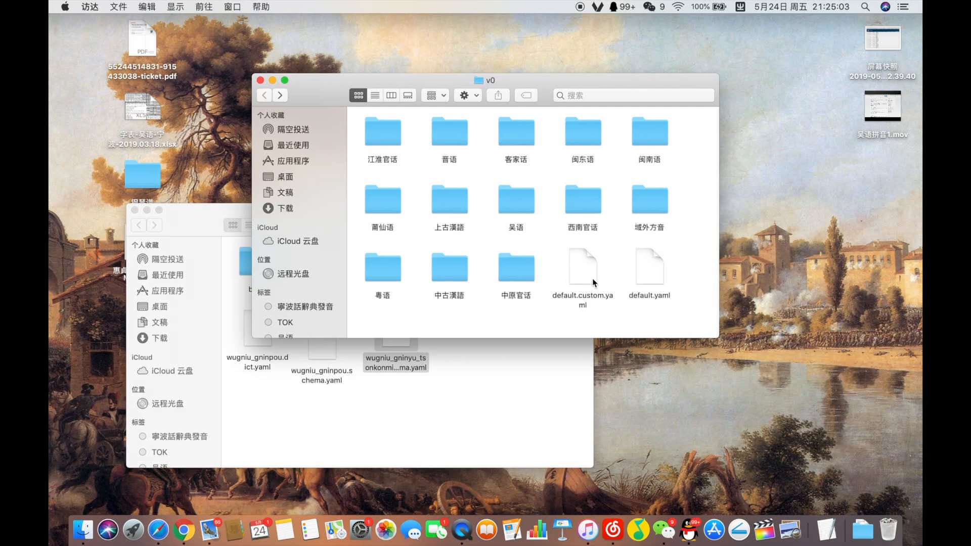
drag(594, 281, 464, 388)
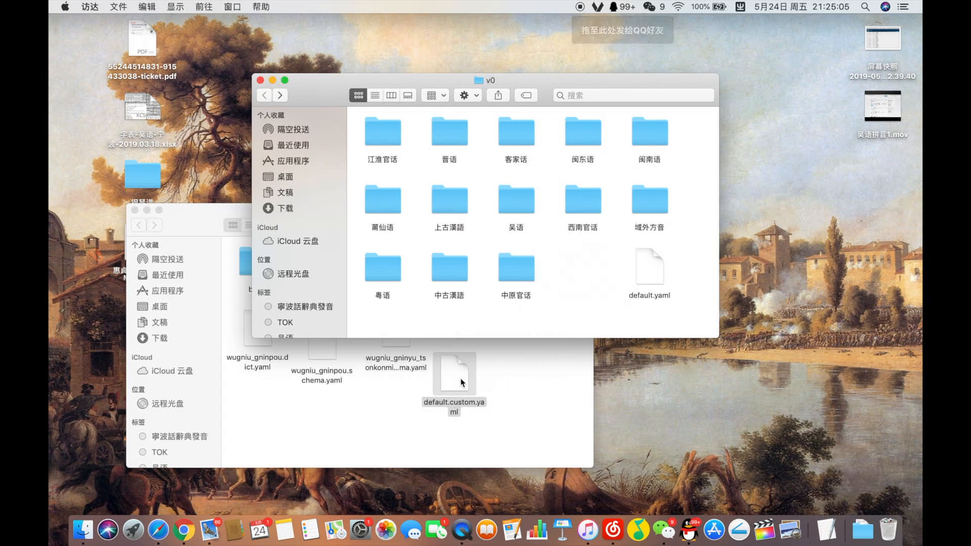
Step: Move default.yaml from the v0 folder into the Rime folder and tidy up the Rime folder's icons
drag(644, 273, 518, 388)
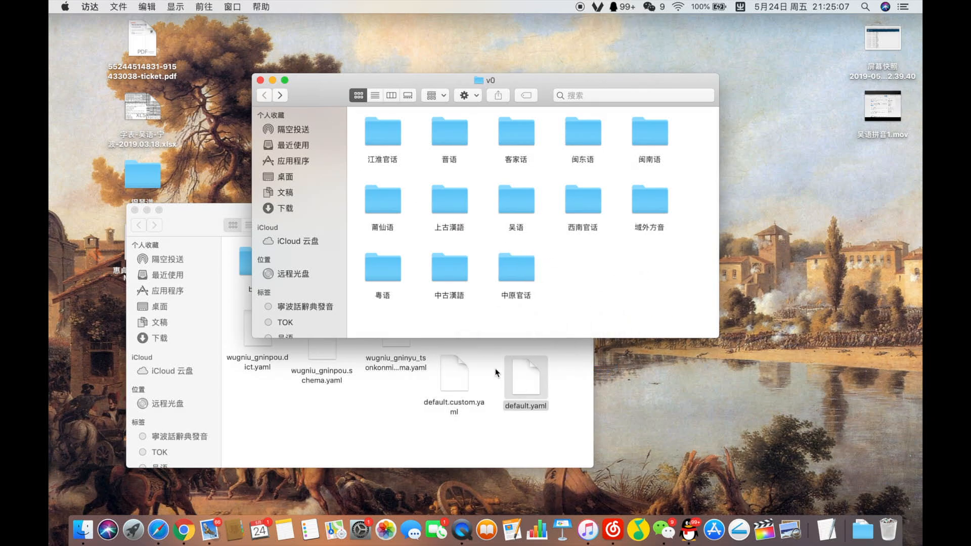
drag(319, 91, 591, 92)
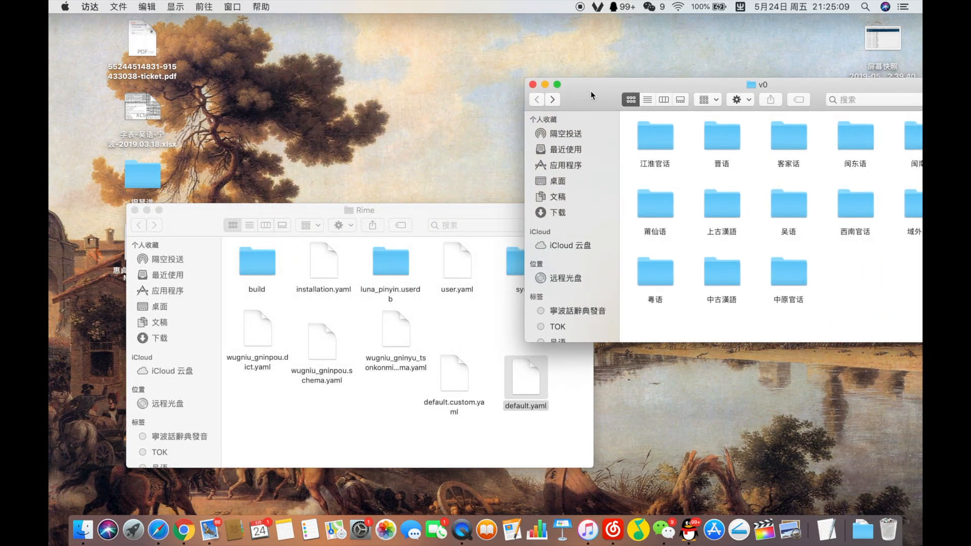
drag(374, 208, 296, 135)
right_click(263, 345)
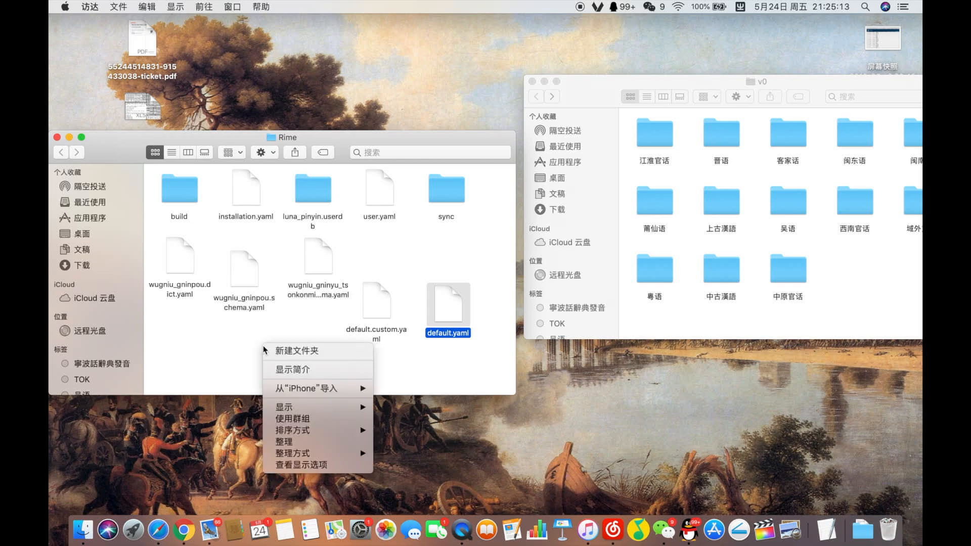
click(323, 442)
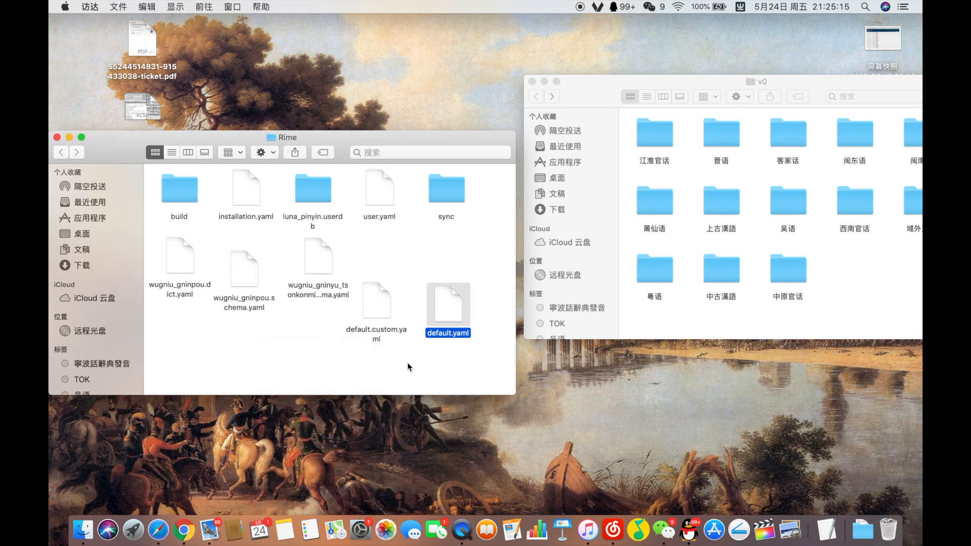
Step: Open default.custom.yaml from the Rime folder and duplicate the "- schema: luna_pinyin" line under schema_list
double_click(384, 326)
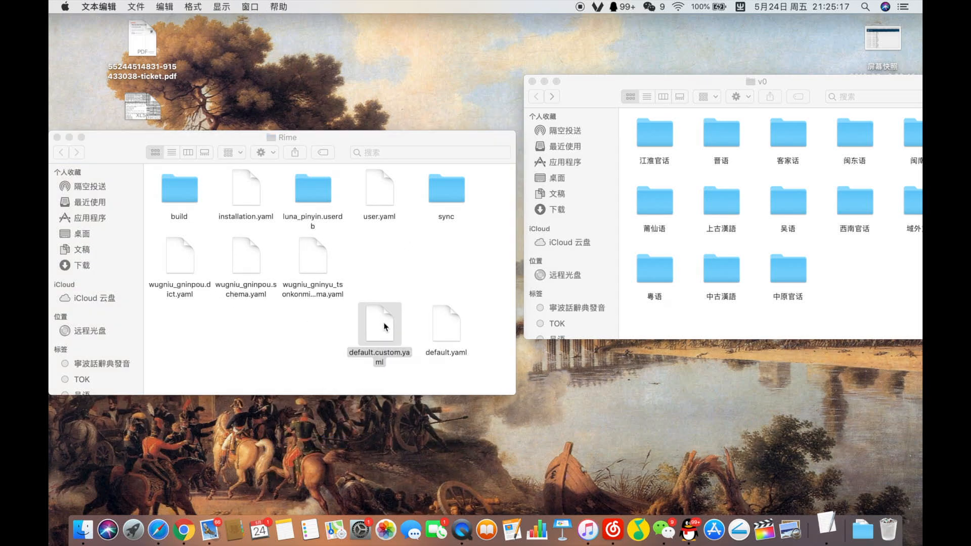
drag(237, 71, 127, 72)
key(super+c)
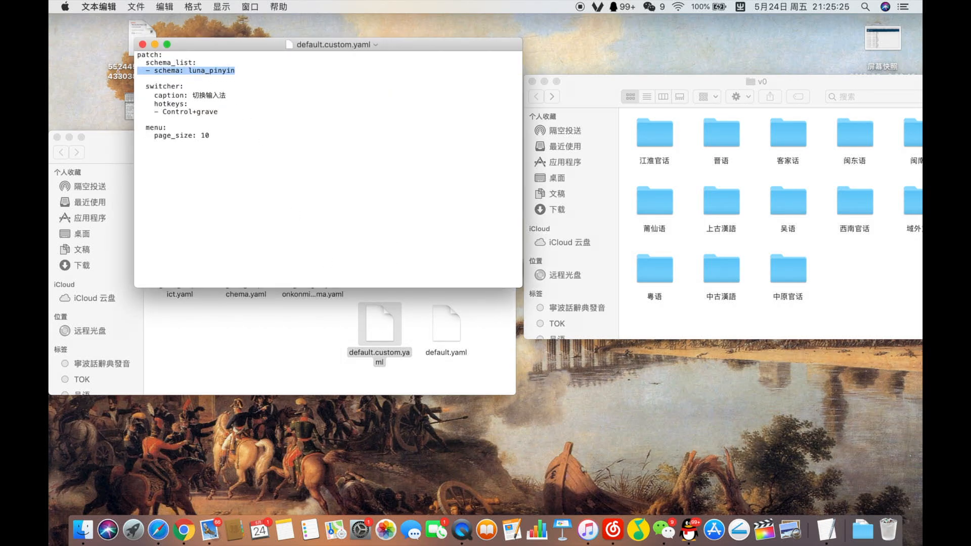
click(140, 80)
key(super+v)
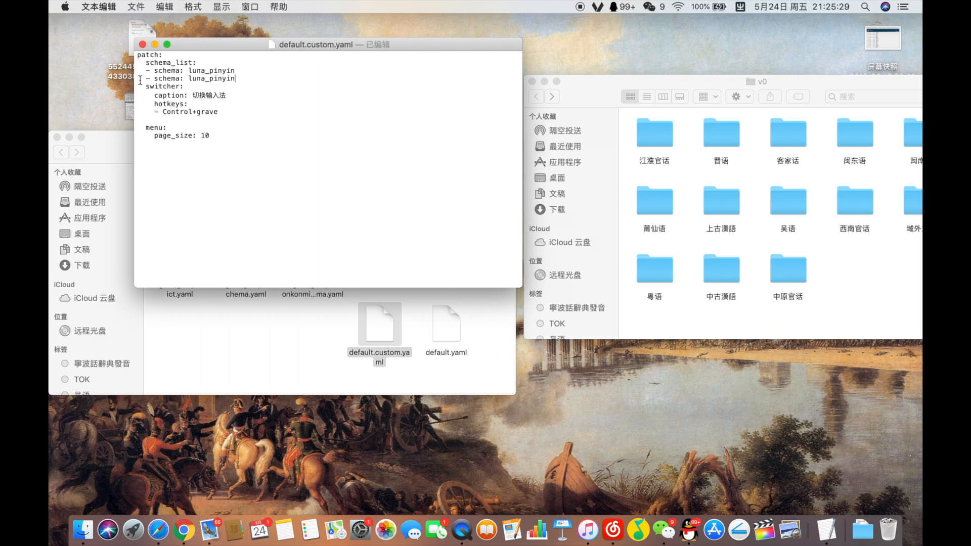
key(Return)
Step: Replace luna_pinyin in the duplicated line with the schema_id wugniu_gninpou copied from wugniu_gninpou.schema.yaml, and close both files
drag(237, 79, 191, 79)
click(206, 291)
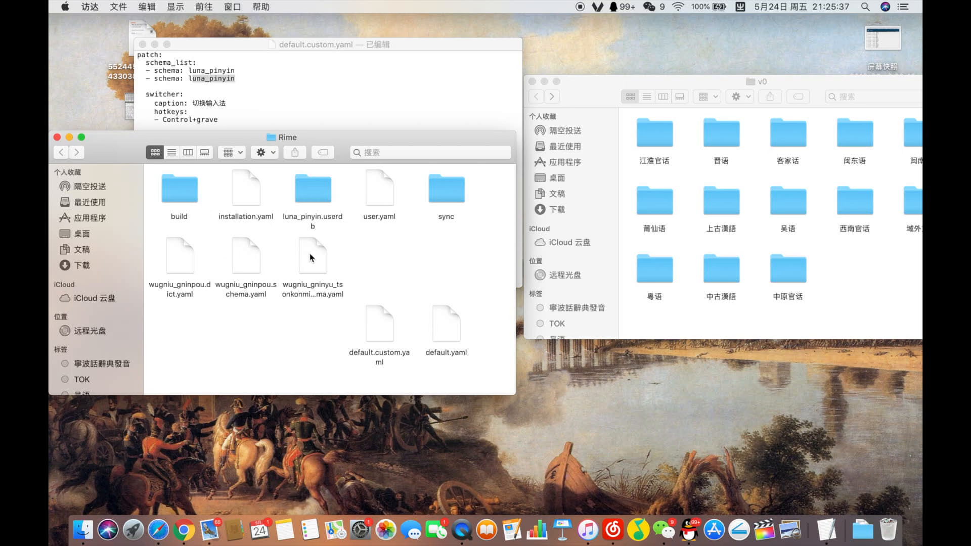
double_click(238, 247)
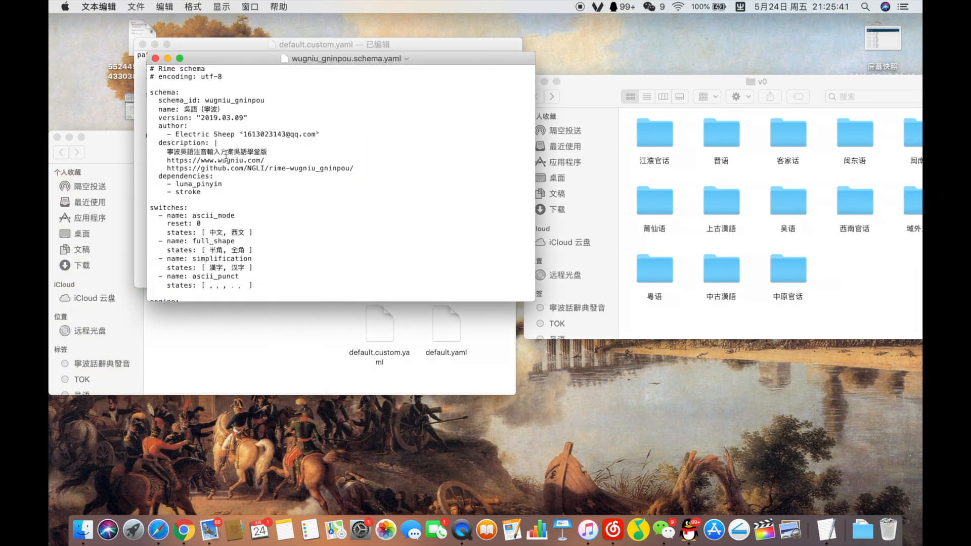
drag(207, 101, 264, 102)
key(super+c)
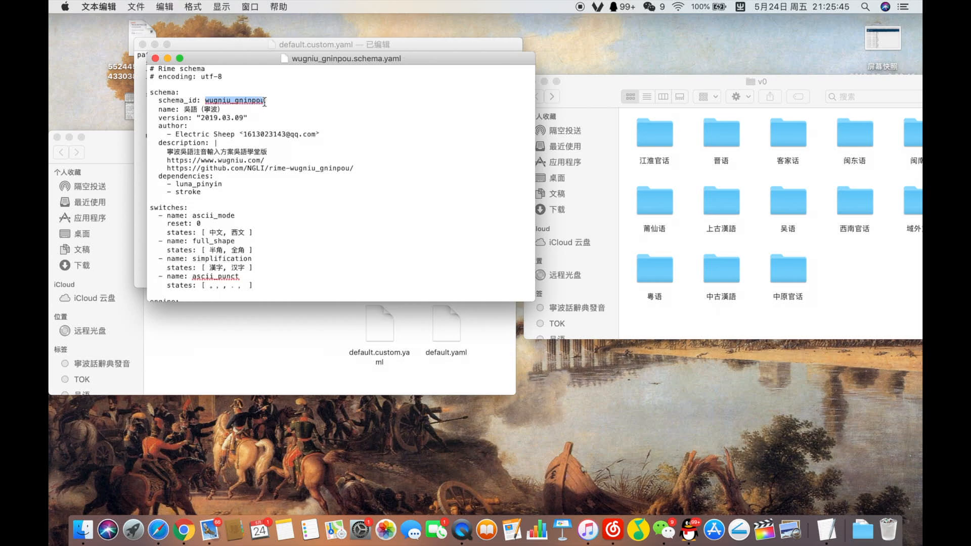
click(155, 58)
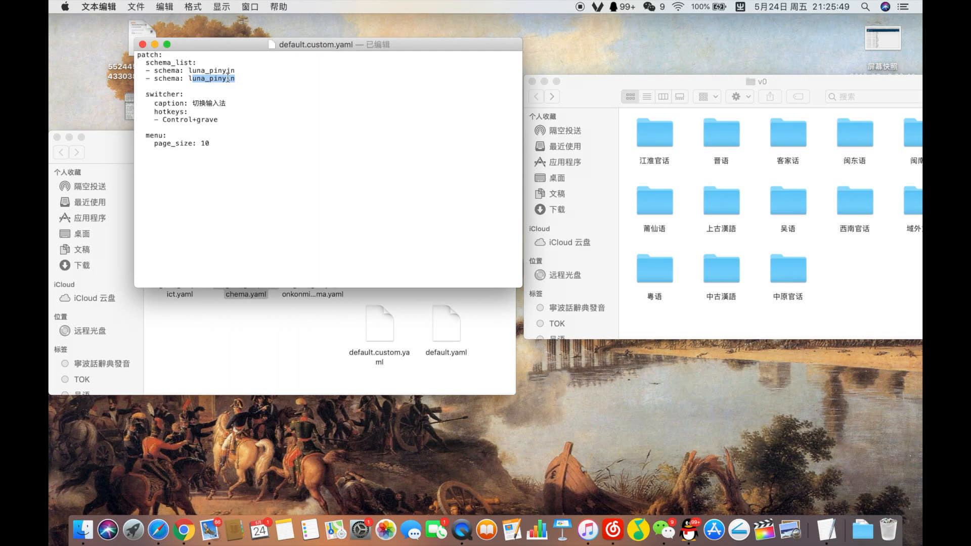
key(super+v)
click(142, 44)
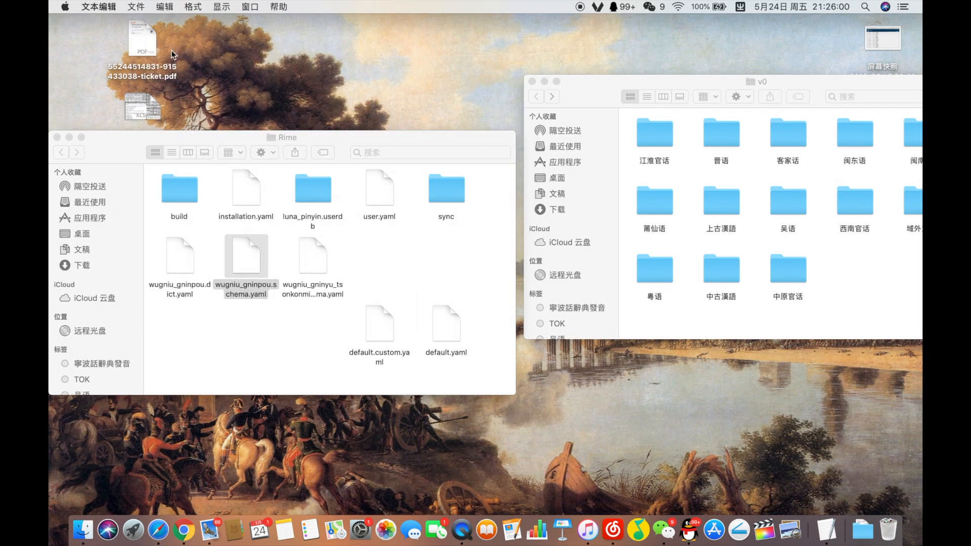
Step: Redeploy the 鼠须管 input method to apply the changed scheme list
click(741, 7)
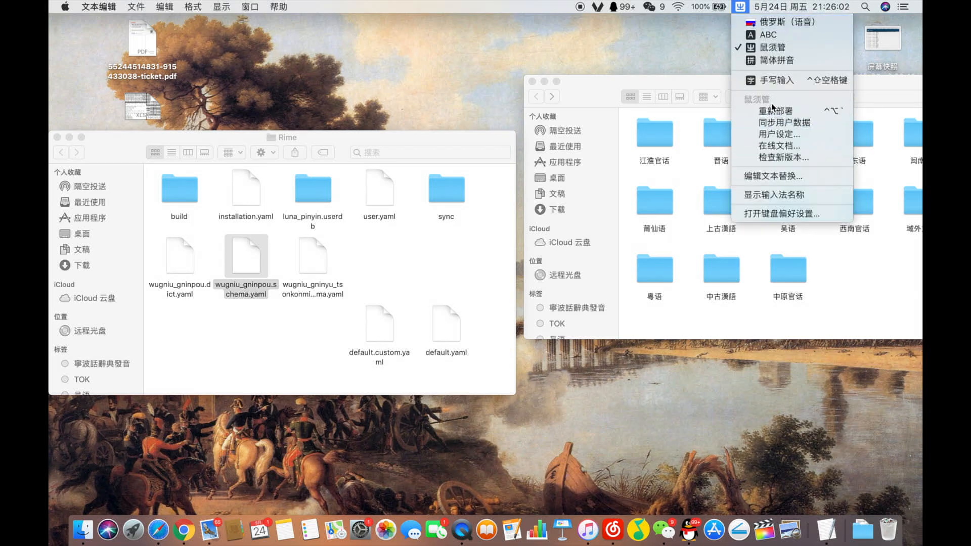
click(787, 125)
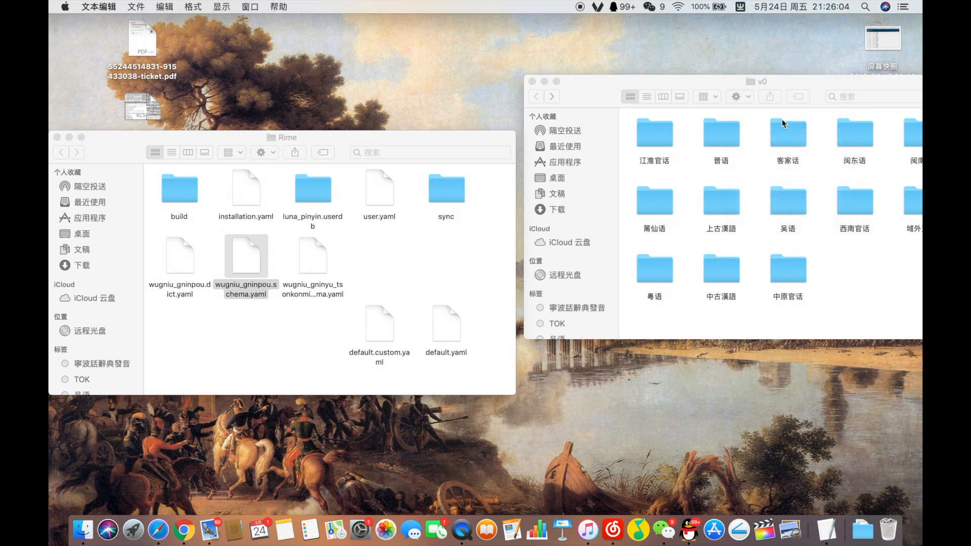
click(741, 6)
click(821, 112)
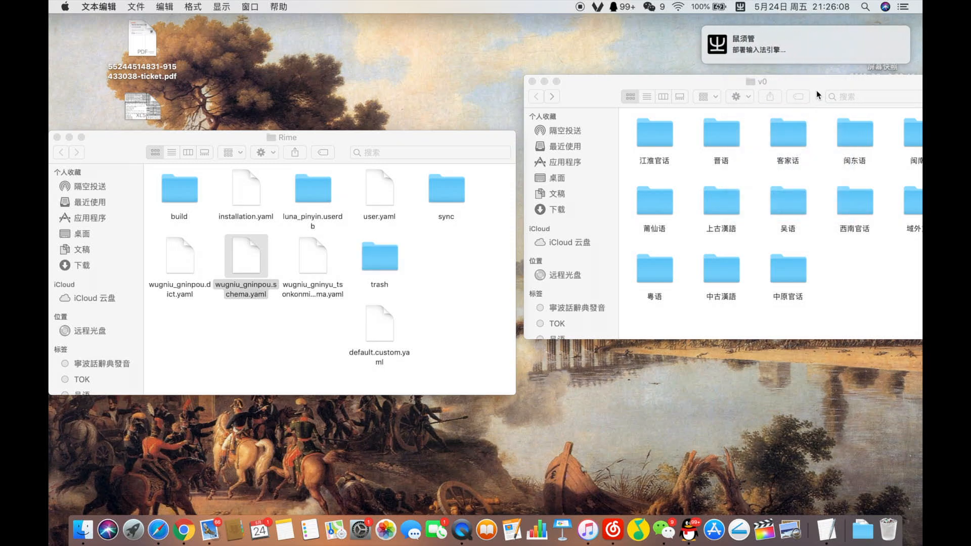
click(846, 97)
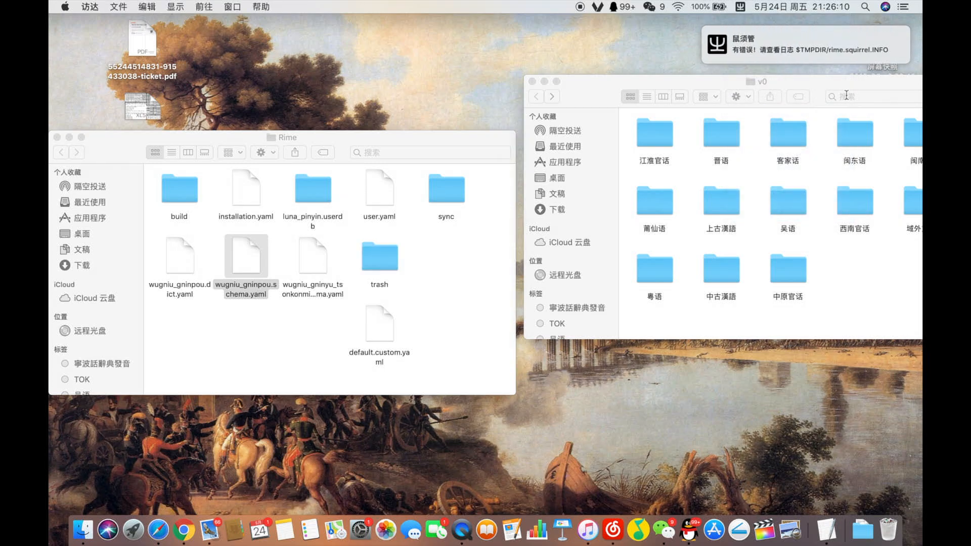
Step: Switch the 鼠须管 input scheme to 吳語(寧波) from within the Rime folder's search field
click(421, 153)
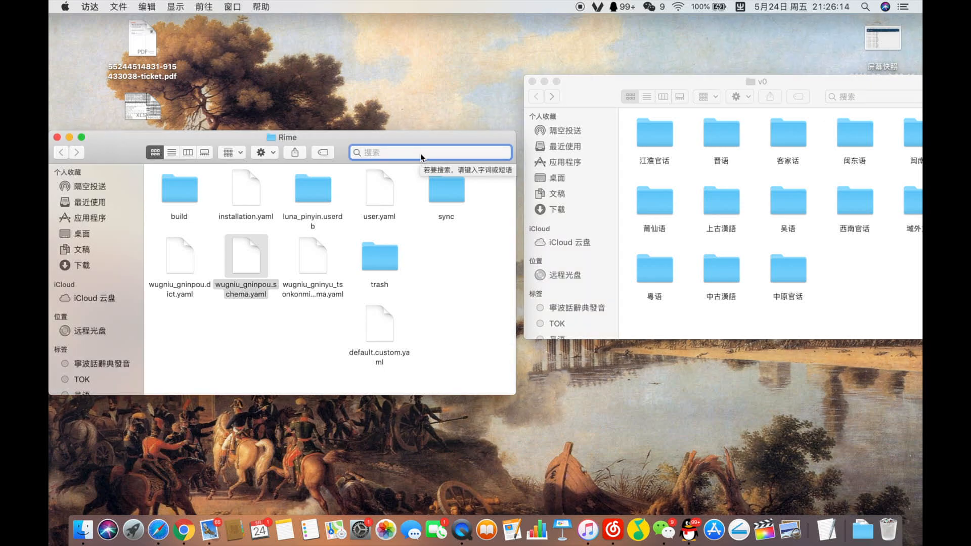
key(ctrl+grave)
key(Down)
key(Down)
key(Down)
key(Down)
key(Down)
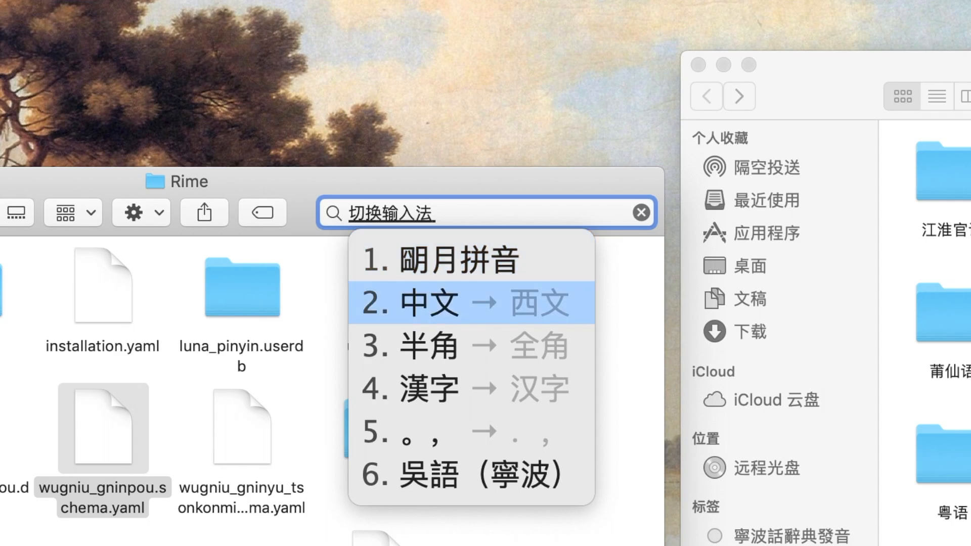
key(Return)
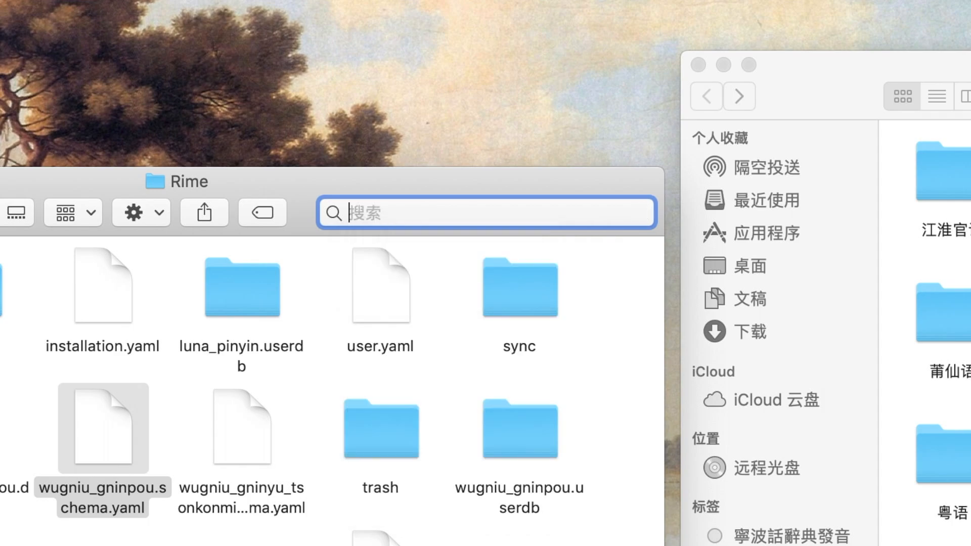
Step: Test the Ningbo scheme by entering 寧波 with the spelling gninpou in the search field, and clear the text
text(gnin)
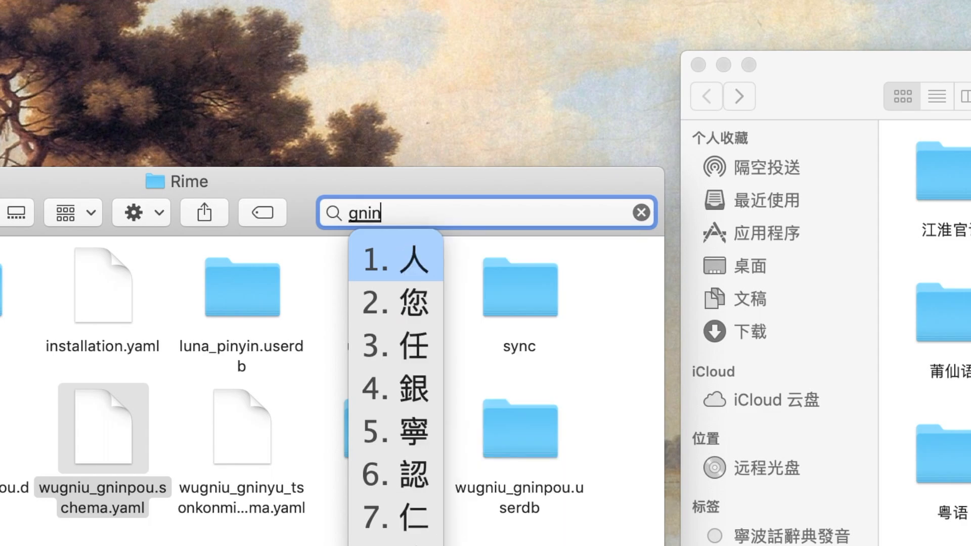
text(pou)
key(space)
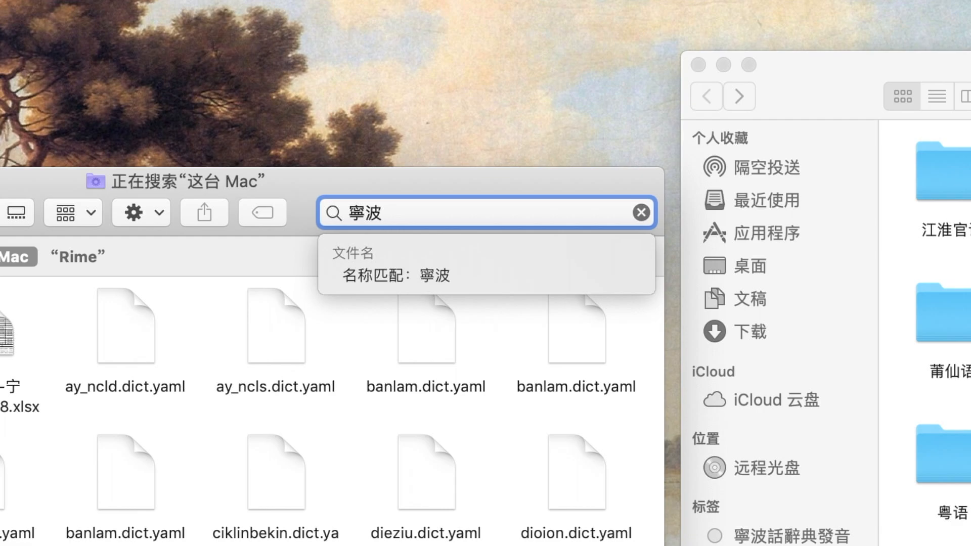
text(gnin)
key(space)
key(BackSpace)
key(BackSpace)
key(BackSpace)
Step: Test the scheme with the spelling chioqvae, choose the candidate 喫飯, and clear the search field
text(chioq)
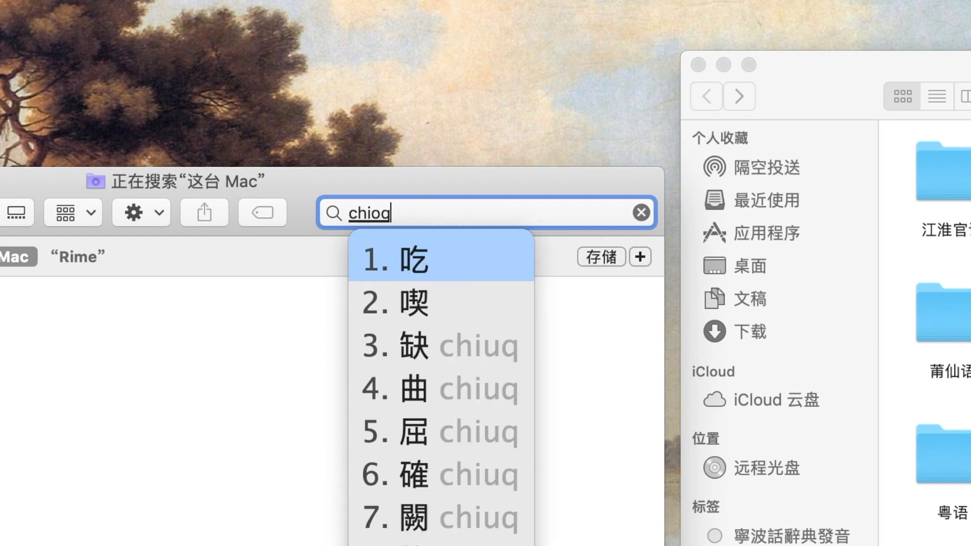
text(vae)
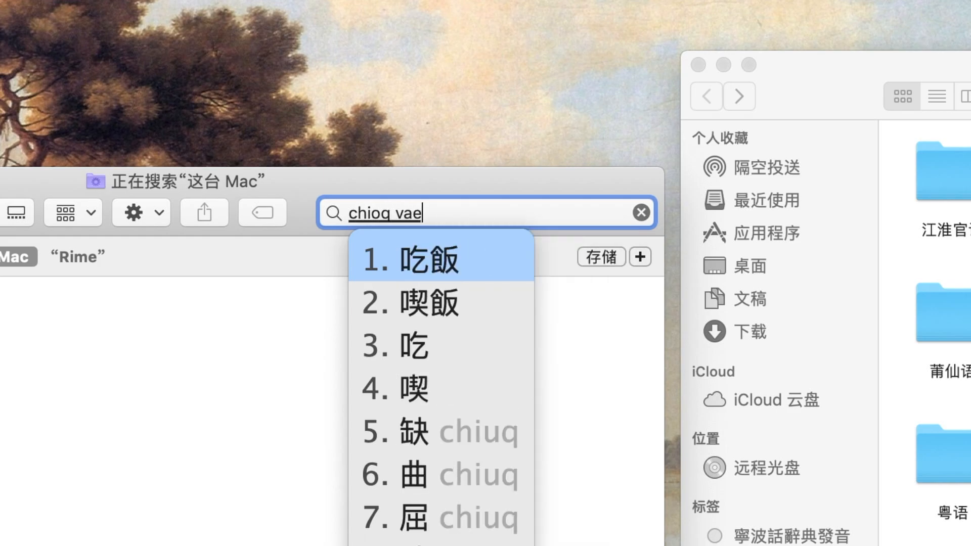
text(2)
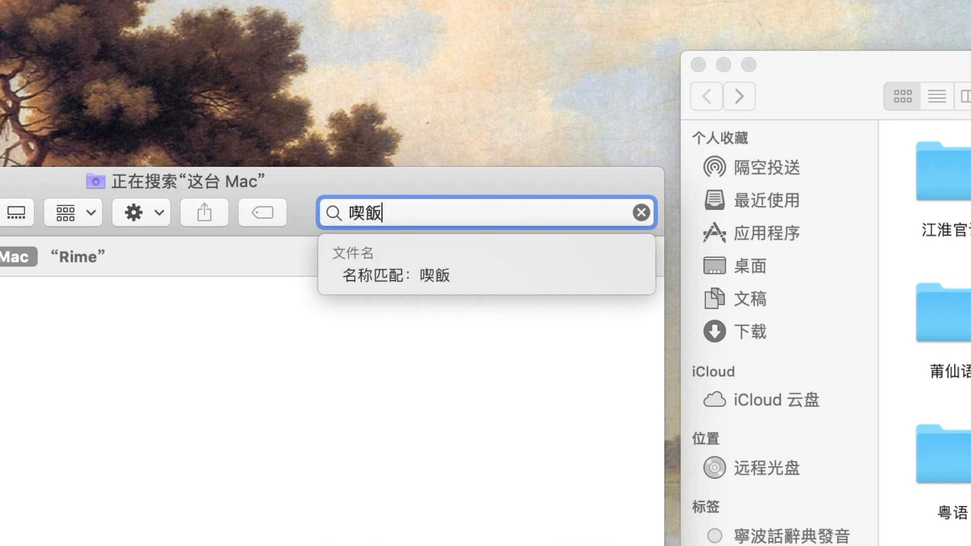
key(BackSpace)
key(BackSpace)
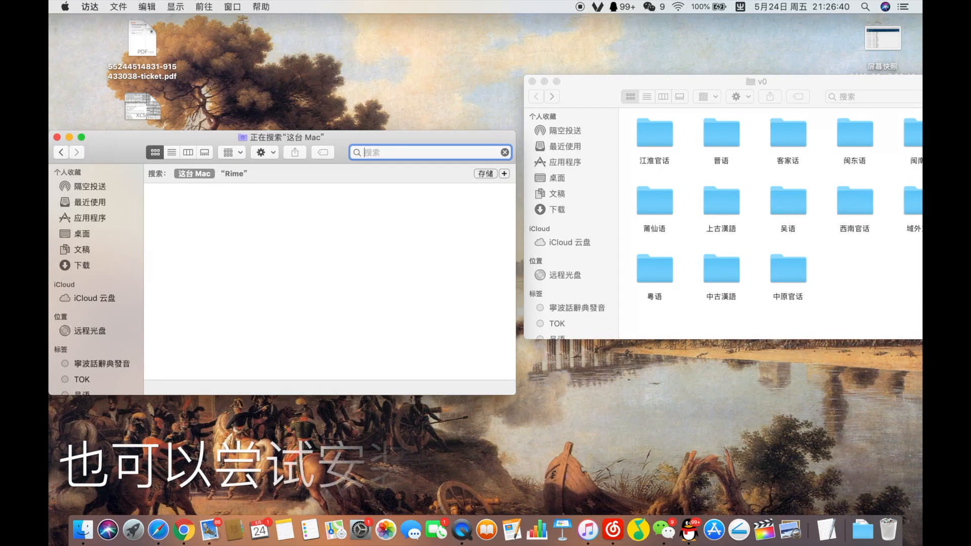
Step: Close the search results window and reopen the 鼠须管 user settings folder with the v0 window beside it
click(58, 137)
drag(612, 94, 389, 97)
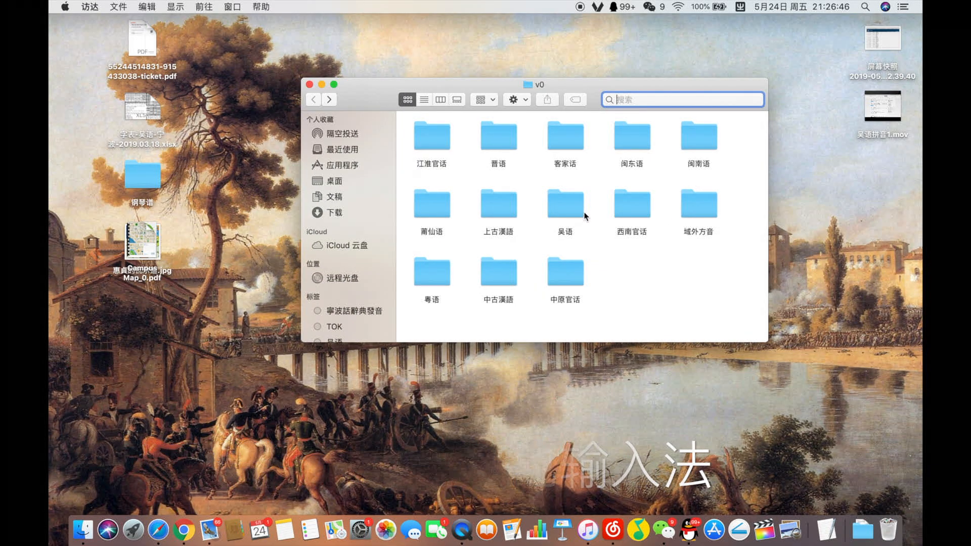
click(742, 5)
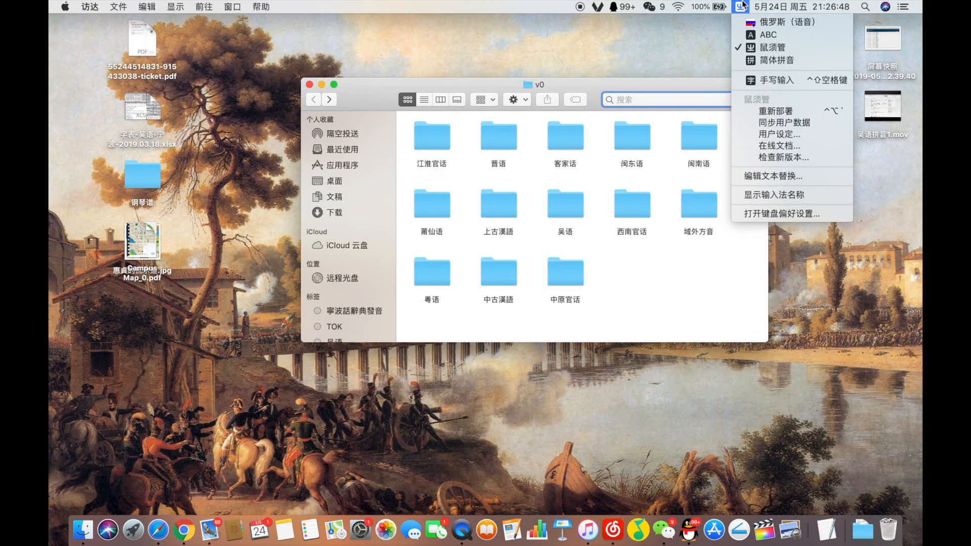
click(781, 132)
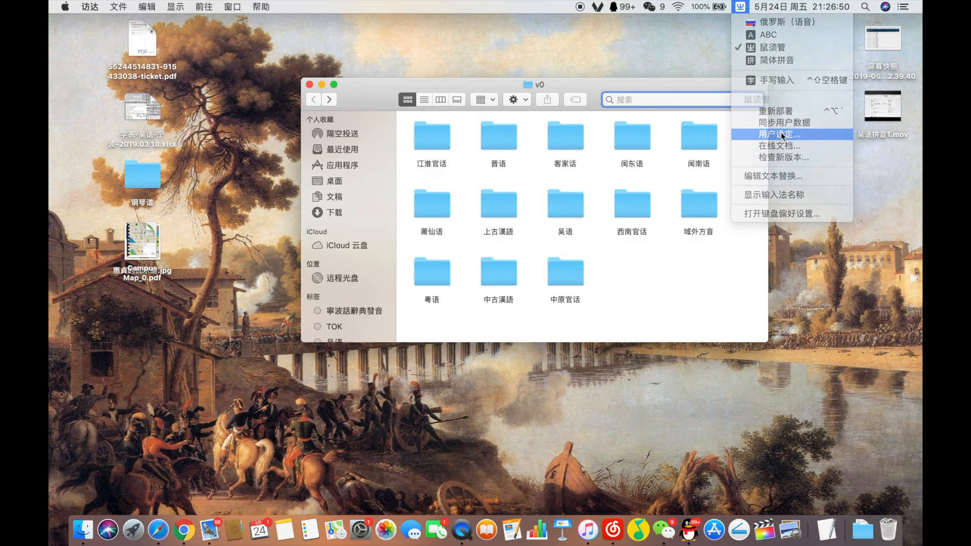
drag(623, 86, 847, 31)
Step: Move hannomPS.dict.yaml and hannomPS.schema.yaml from v0's 域外方音/越南语汉喃字 subfolder into the Rime folder
double_click(916, 157)
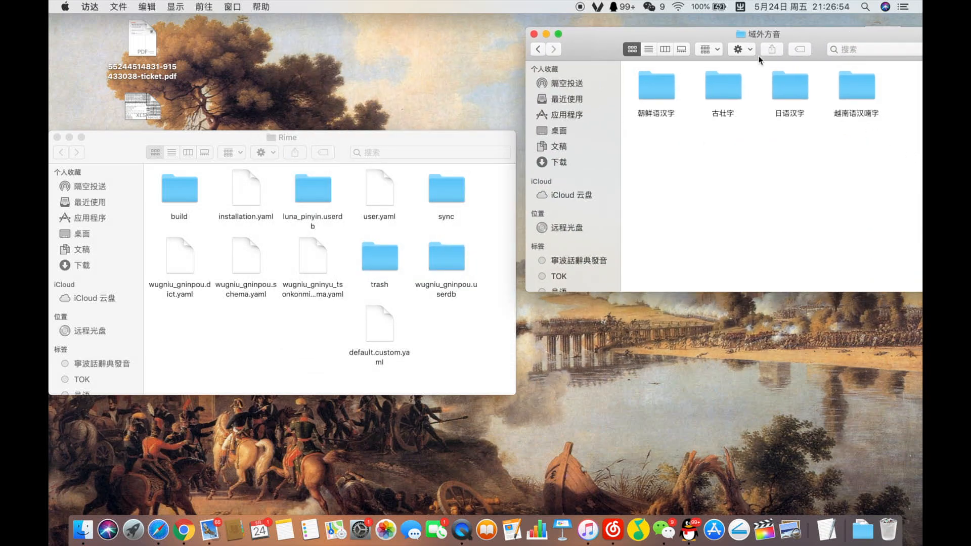
drag(753, 35, 677, 31)
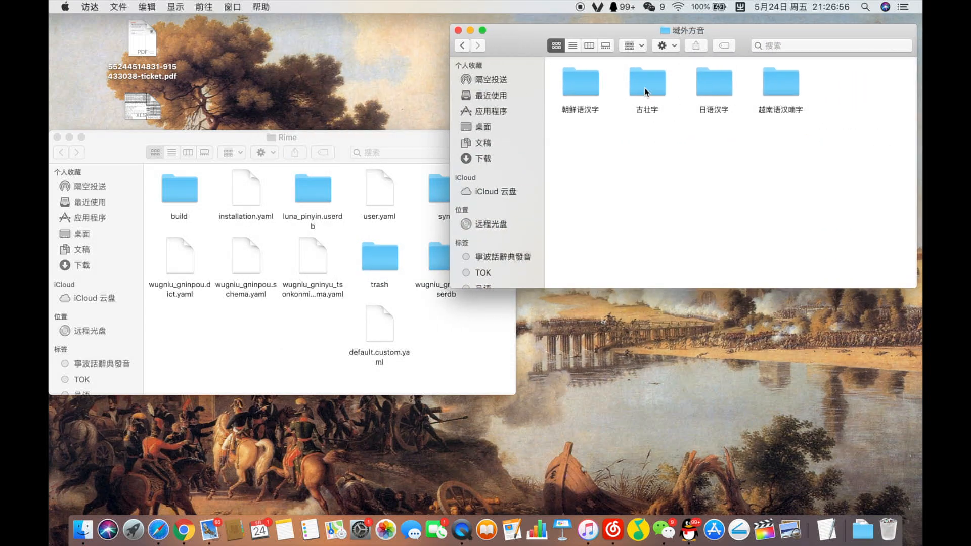
double_click(776, 85)
drag(583, 76, 182, 327)
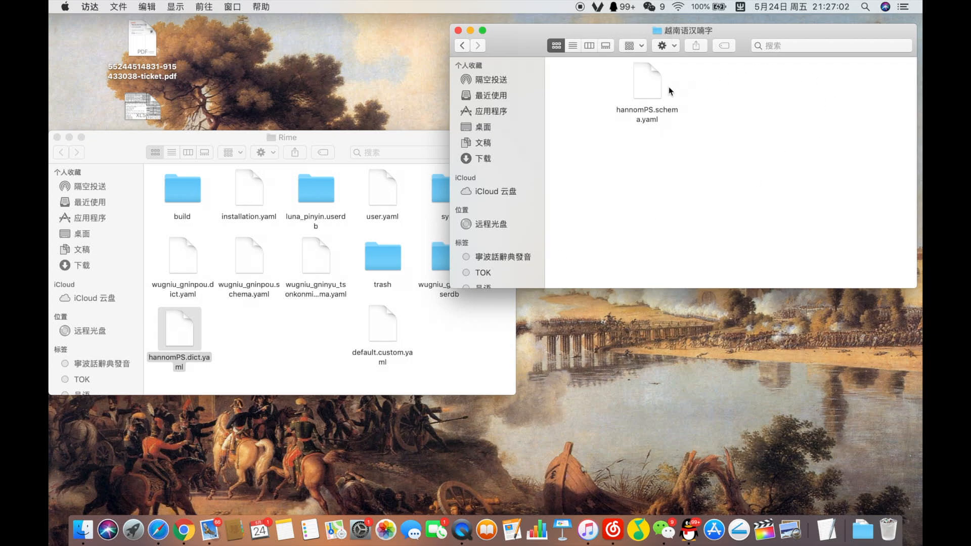
drag(650, 85, 324, 301)
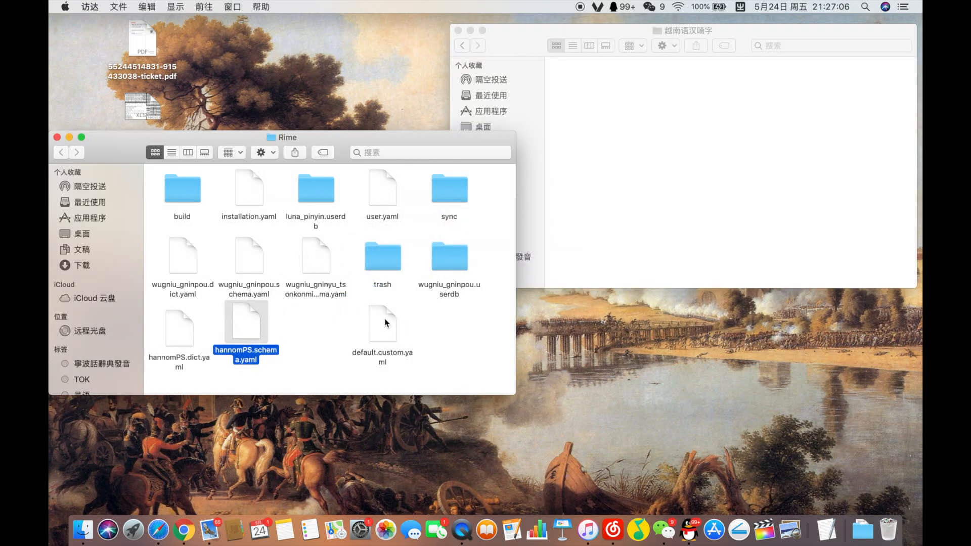
Step: Open default.custom.yaml from the Rime folder and add an empty "- schema:" entry below wugniu_gninpou
double_click(383, 324)
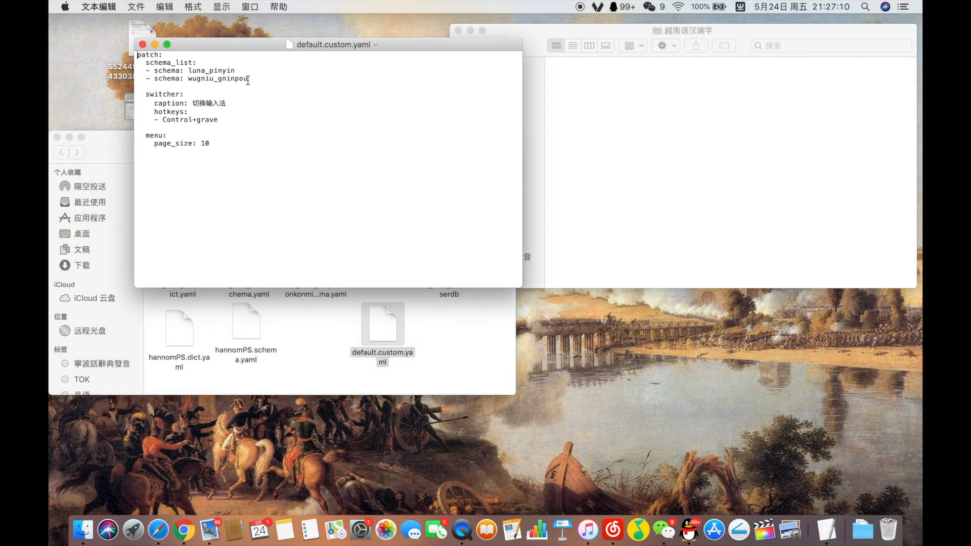
drag(188, 79, 115, 76)
key(super+c)
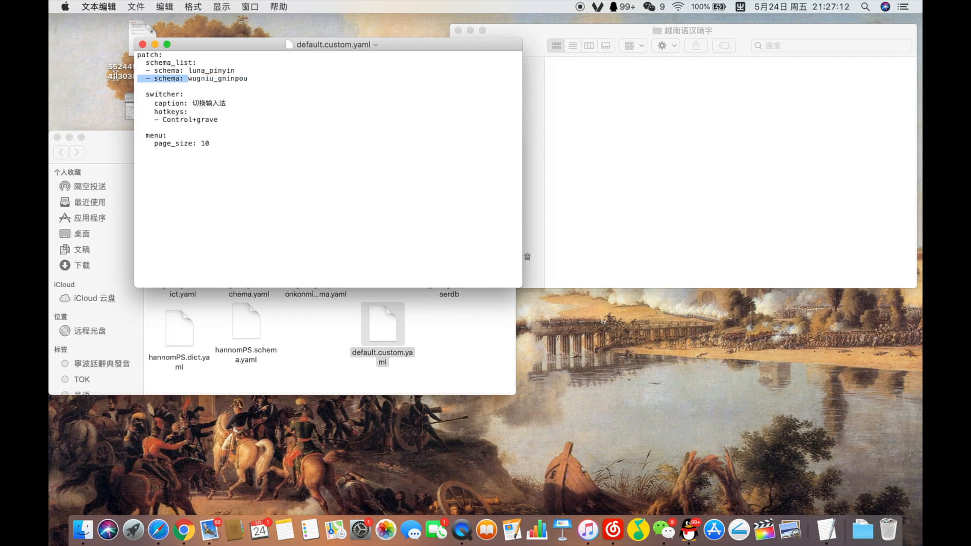
click(254, 79)
key(Return)
key(super+v)
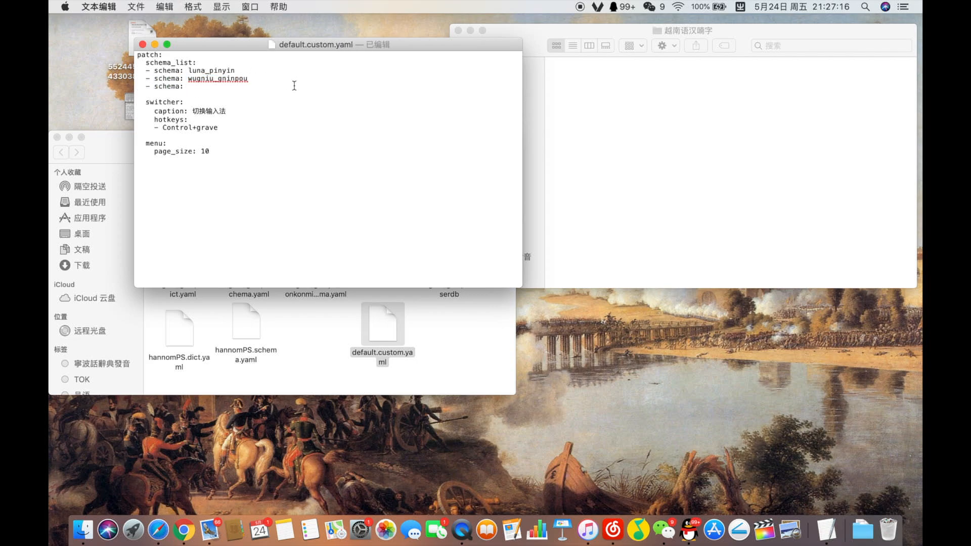
Step: Copy the schema_id hannomPS from hannomPS.schema.yaml into the empty schema entry of default.custom.yaml
double_click(246, 326)
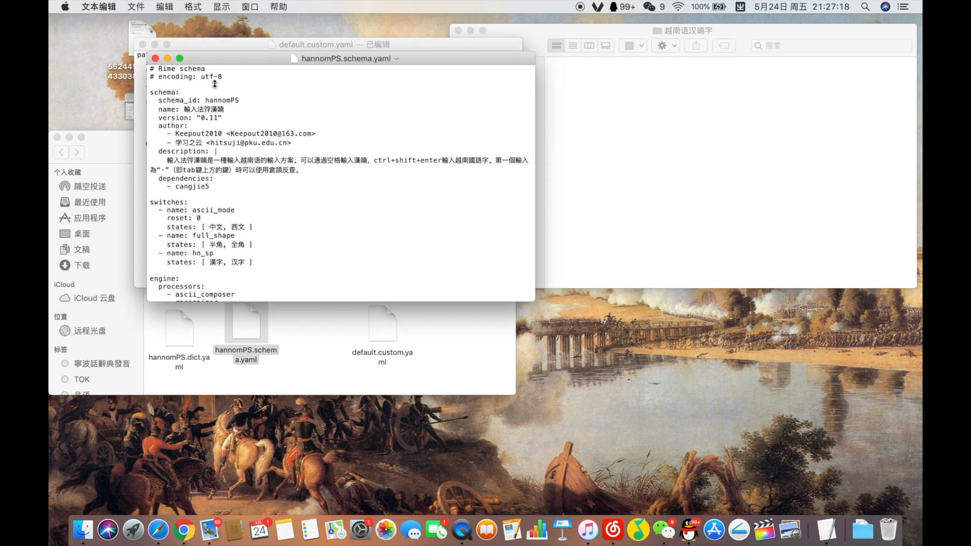
drag(204, 100, 240, 101)
key(super+c)
click(152, 48)
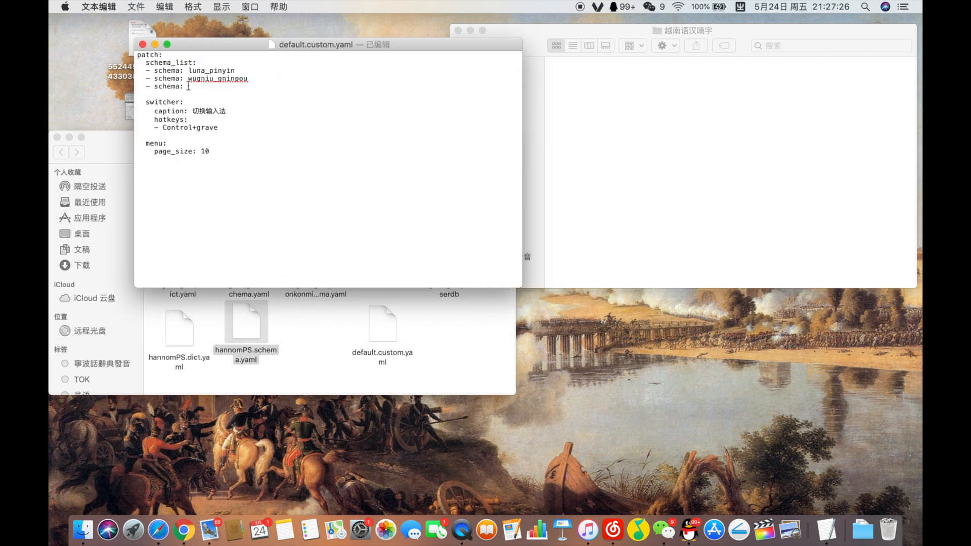
key(super+v)
Step: Add four empty "- schema:" entries below the hannomPS line in default.custom.yaml
drag(183, 87, 143, 87)
key(super+c)
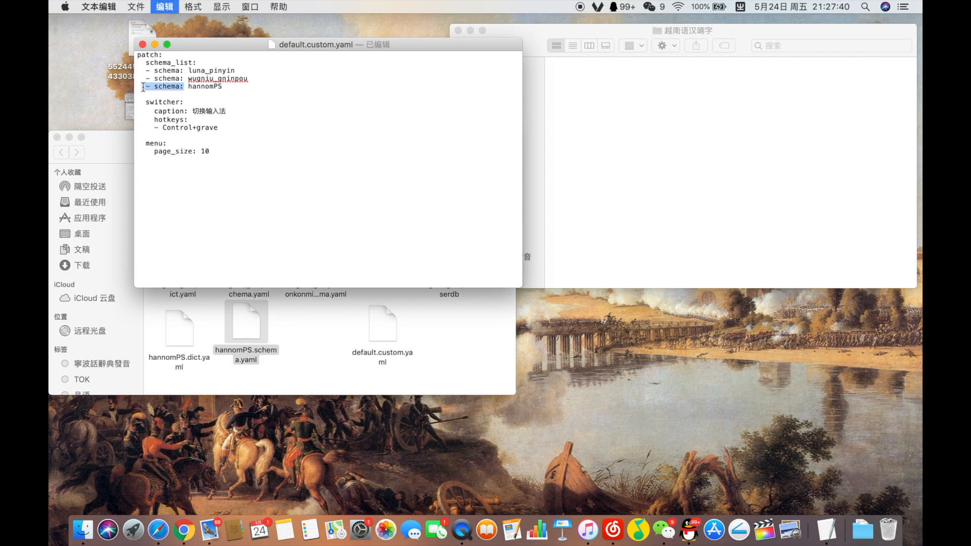
click(229, 87)
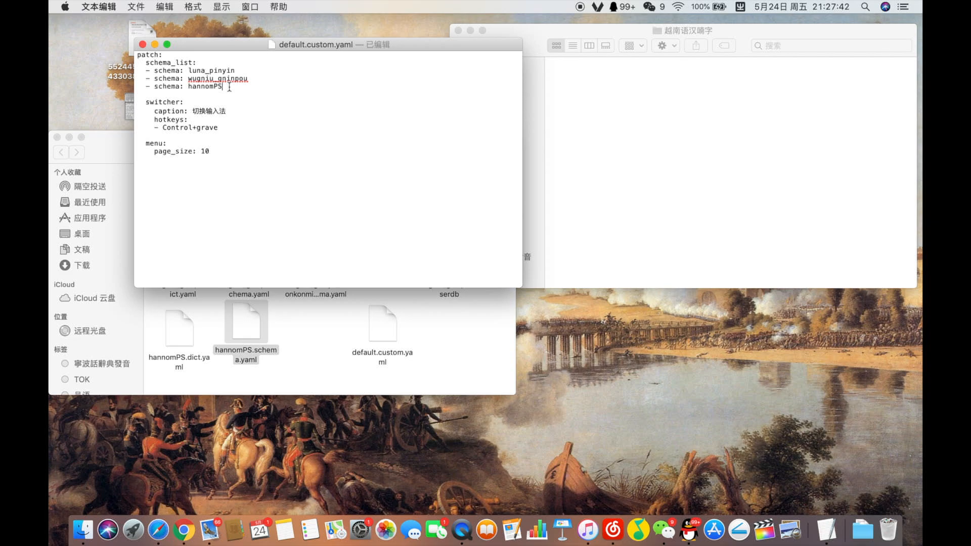
key(Return)
key(super+v)
key(Return)
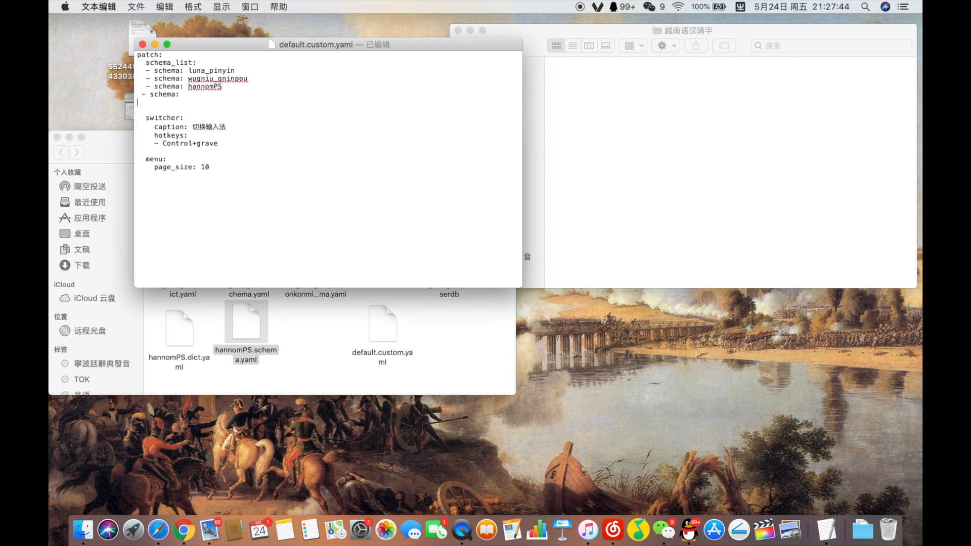
key(super+v)
key(Return)
key(super+v)
key(Return)
key(super+v)
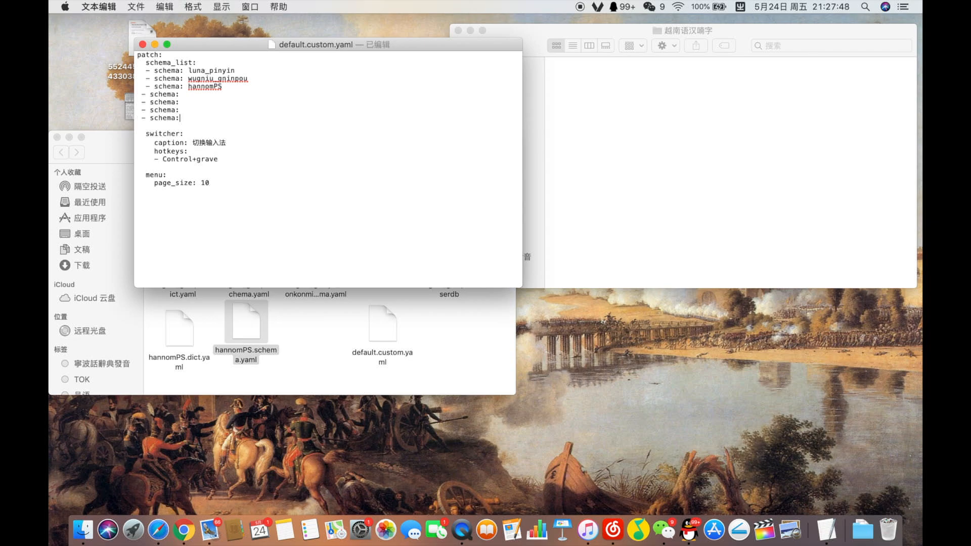
Step: Indent the four empty schema entries to line up with the existing entries in schema_list
click(141, 94)
click(143, 102)
click(143, 110)
click(143, 118)
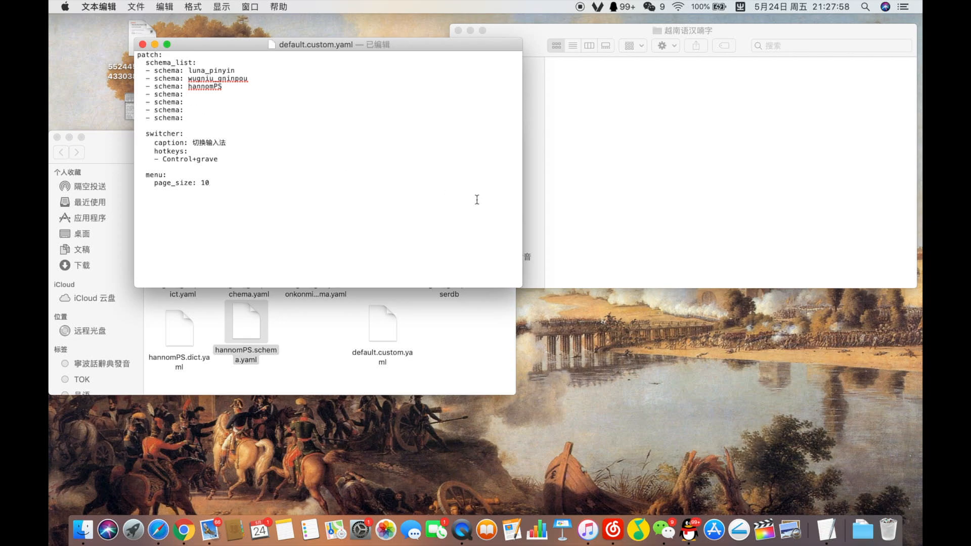
Step: Move wugniu_soutseu.dict.yaml and wugniu_soutseu.schema.yaml from v0's 吴语/苏州话 subfolder into the Rime folder and tidy the icons there
click(669, 82)
click(466, 45)
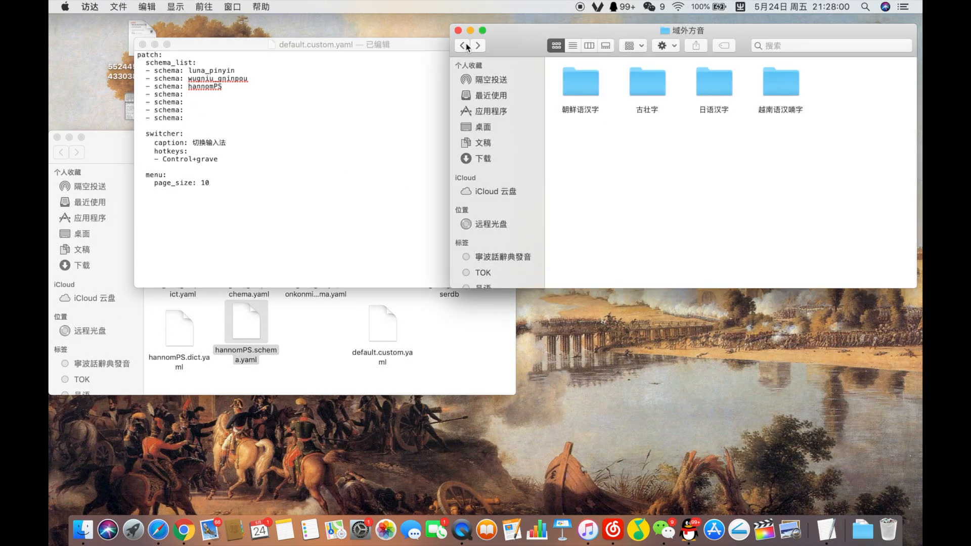
click(464, 47)
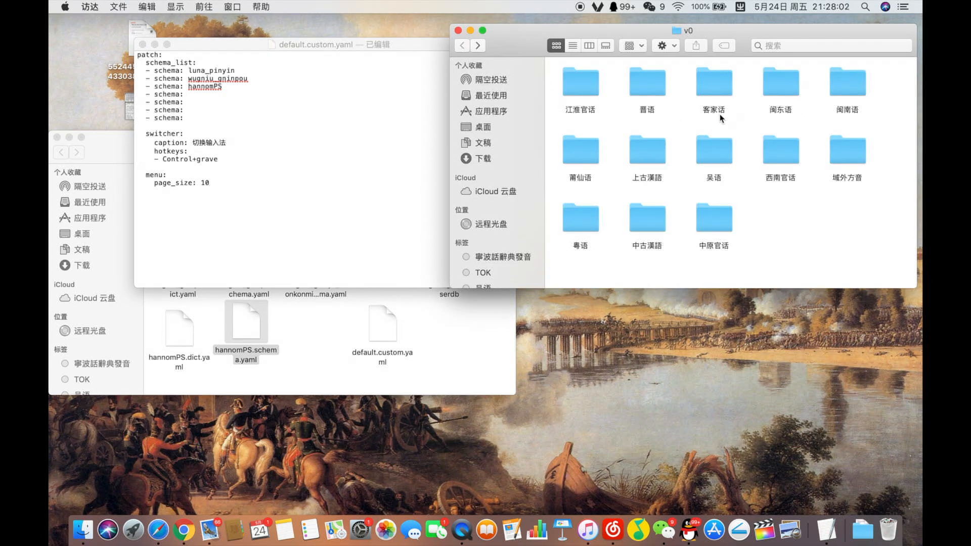
double_click(706, 159)
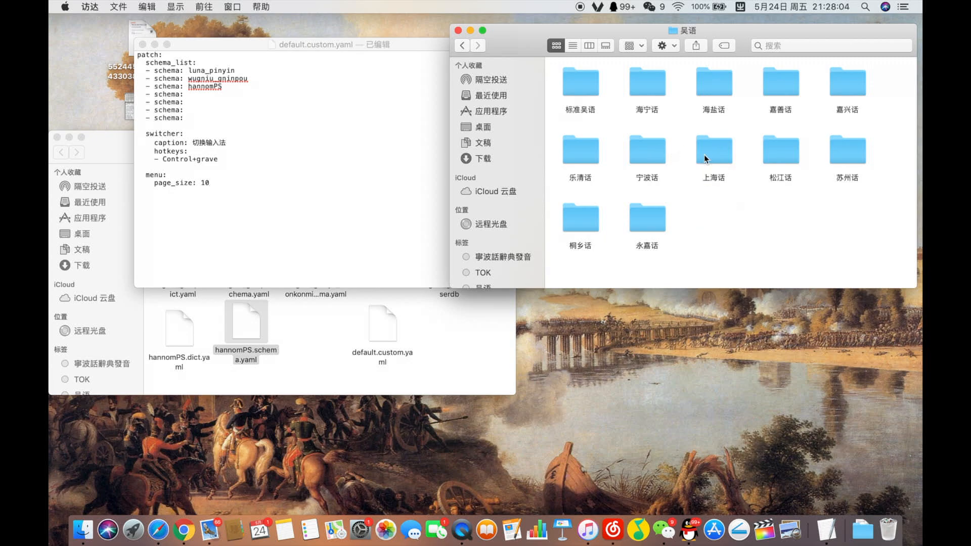
double_click(849, 161)
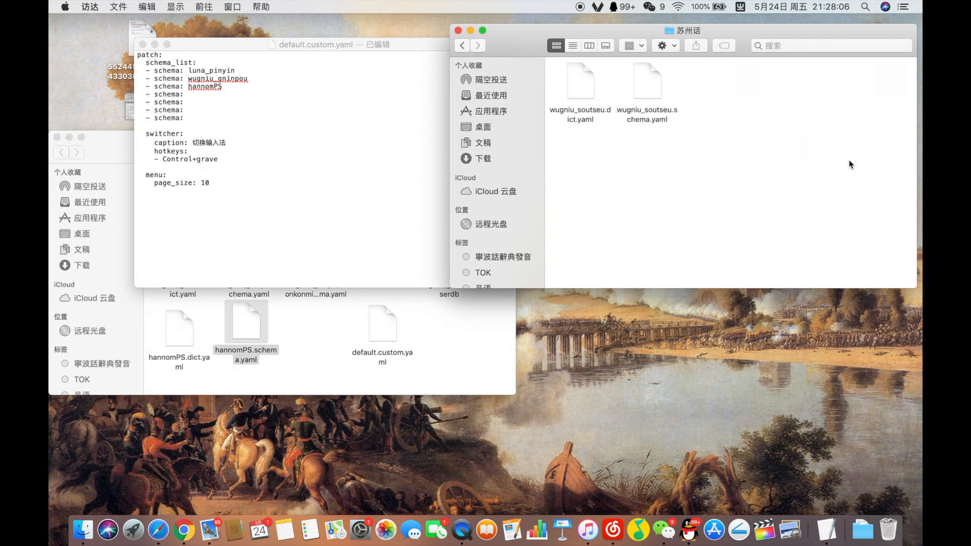
click(429, 299)
drag(581, 89, 348, 330)
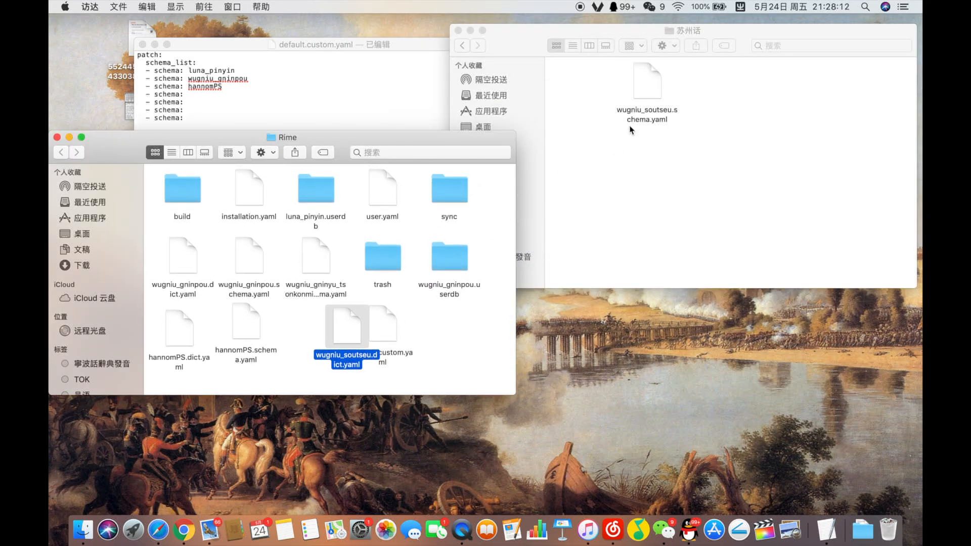
click(615, 103)
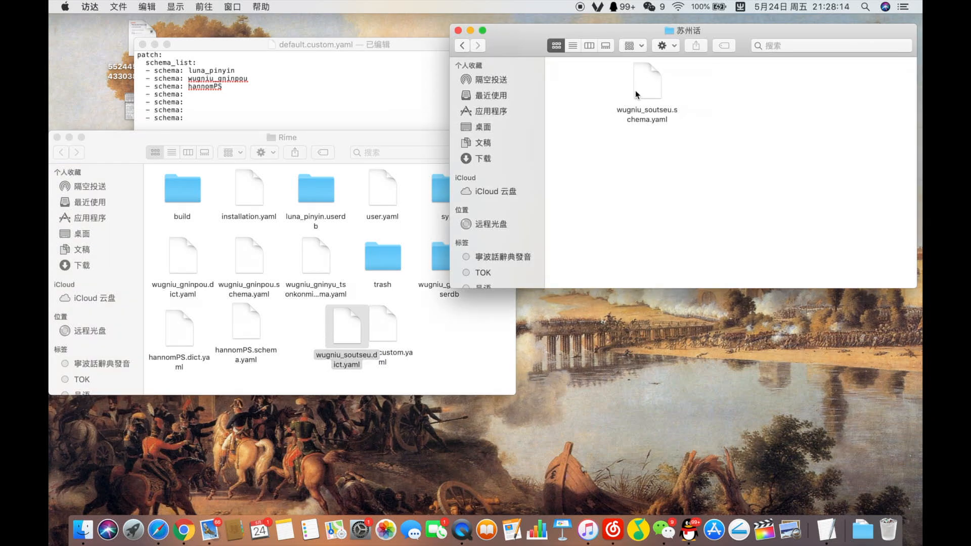
drag(637, 94, 445, 338)
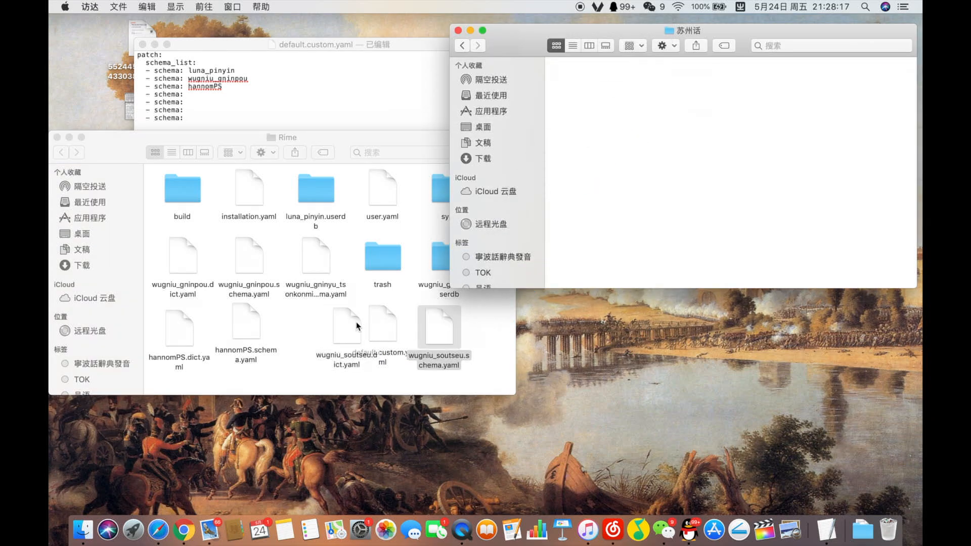
right_click(286, 334)
click(335, 426)
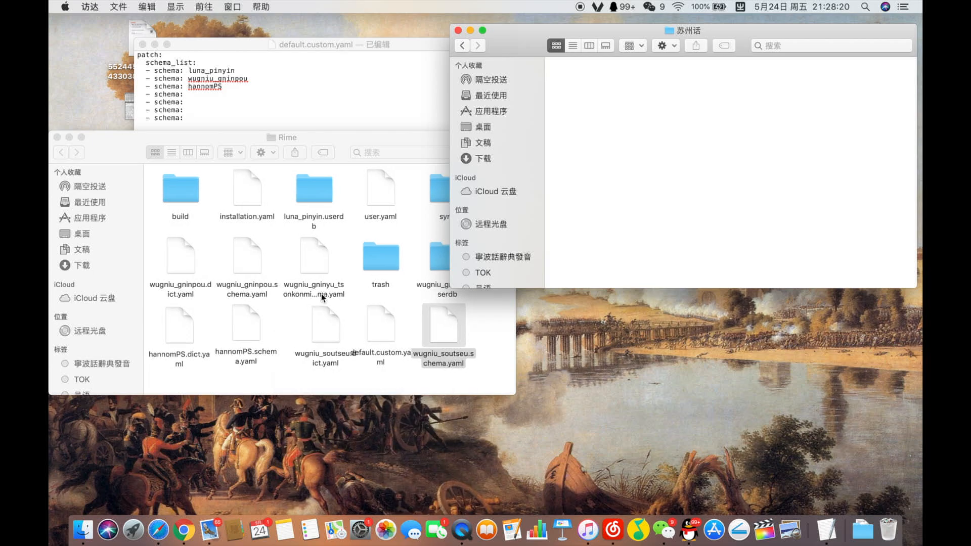
Step: Copy the name wugniu_soutseu from wugniu_soutseu.dict.yaml into the first empty schema entry of default.custom.yaml
click(312, 336)
double_click(313, 335)
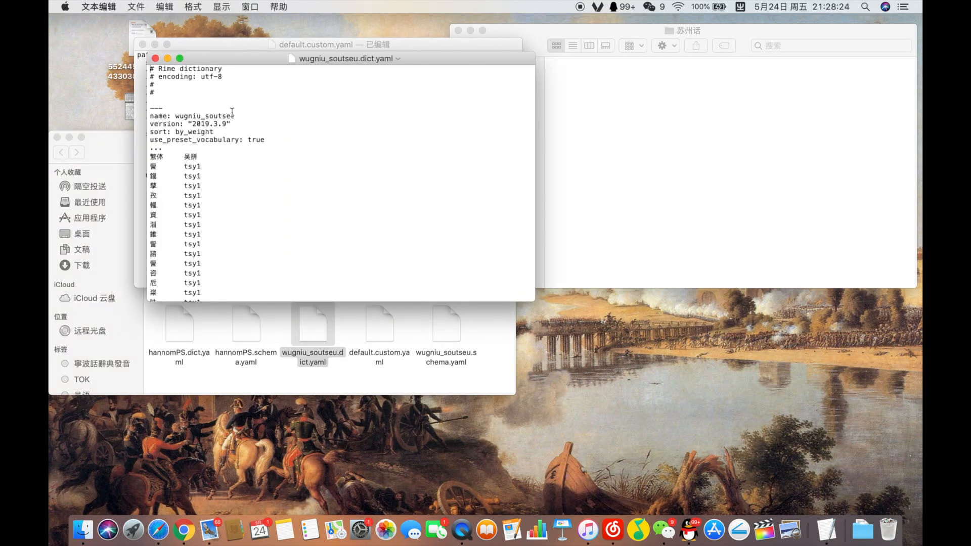
drag(235, 116, 174, 116)
key(super+c)
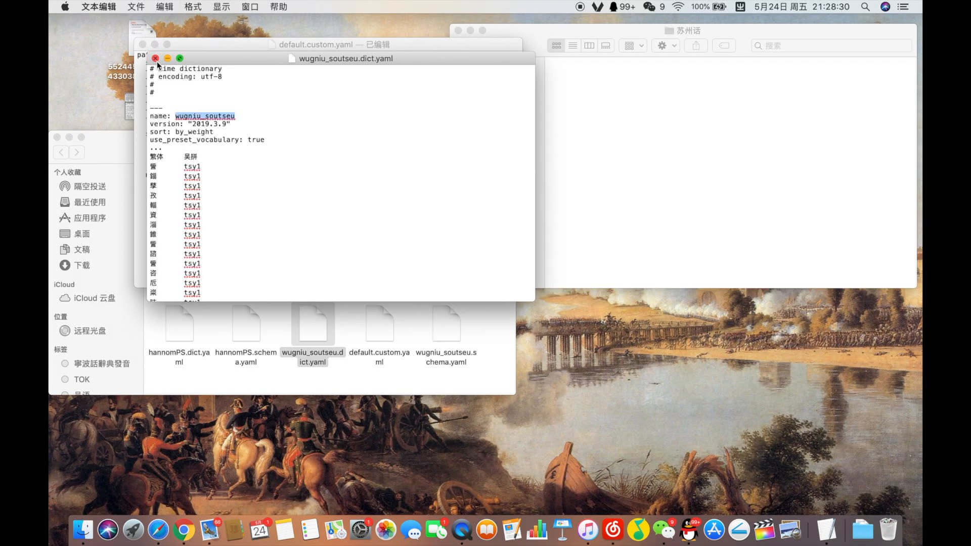
click(155, 59)
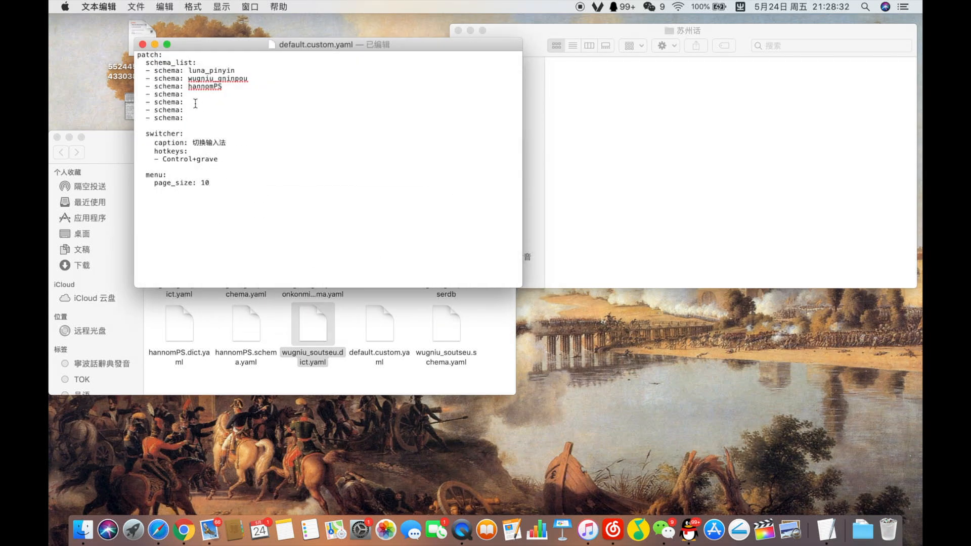
key(super+v)
Step: Move wugniu_zaonhe.dict.yaml and wugniu_zaonhe.schema.yaml from the 吴语/上海话 subfolder into the Rime folder
click(560, 162)
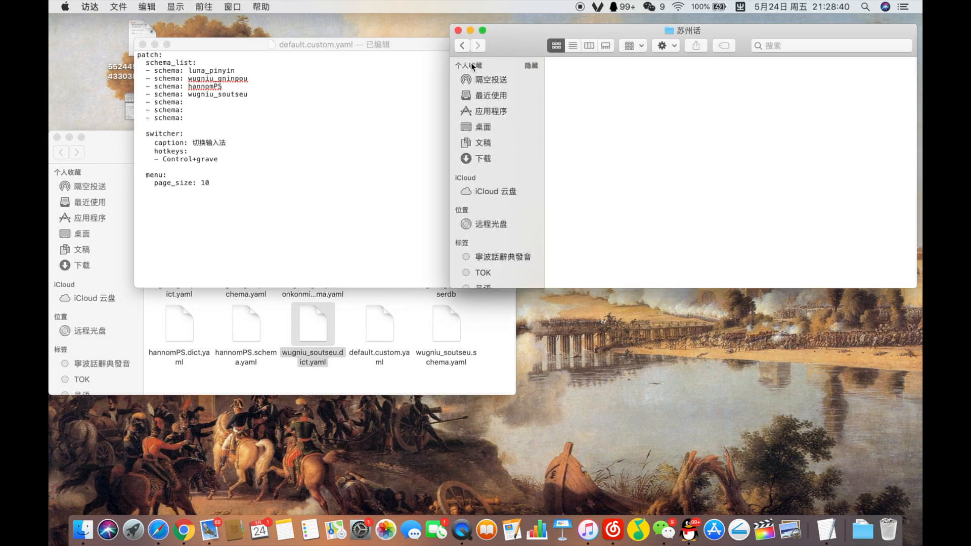
click(462, 45)
double_click(712, 151)
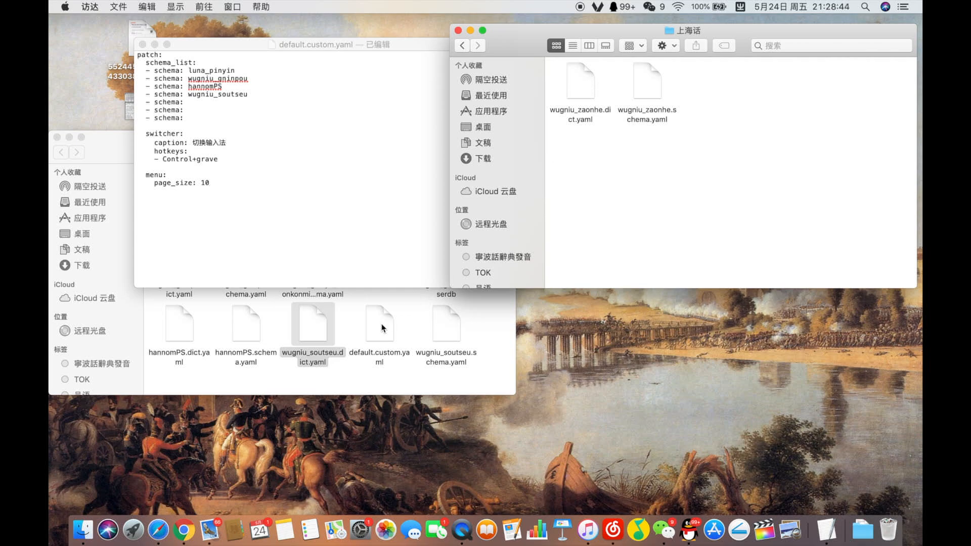
drag(590, 93, 211, 368)
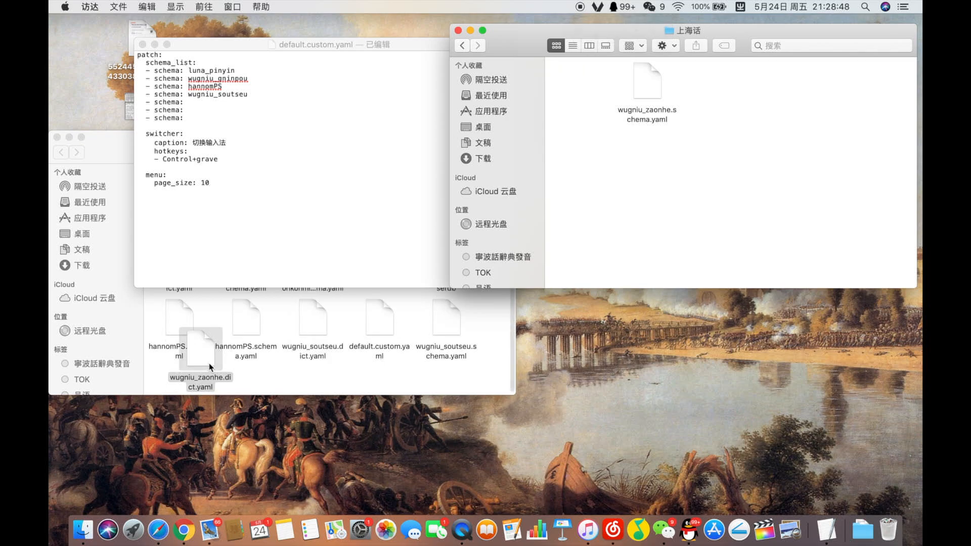
right_click(646, 84)
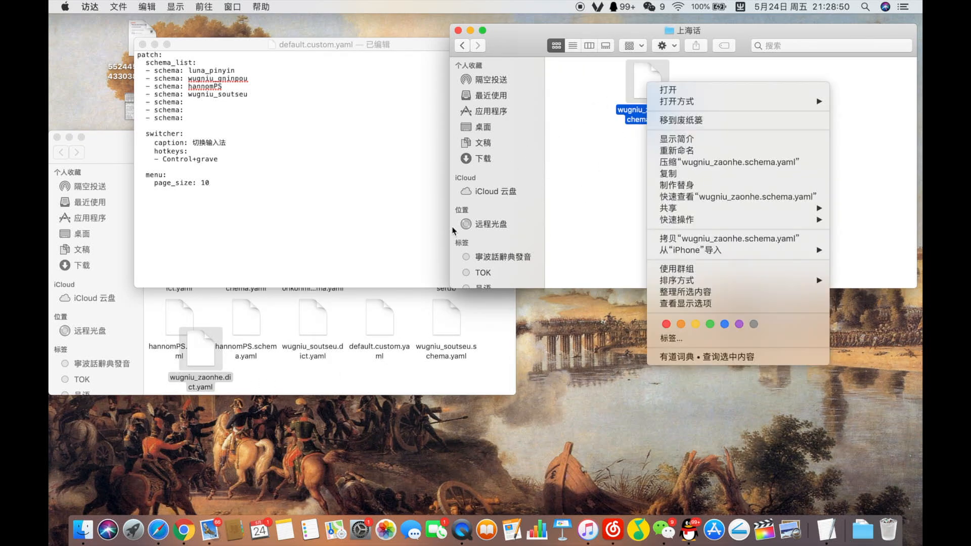
click(434, 255)
drag(651, 88, 265, 365)
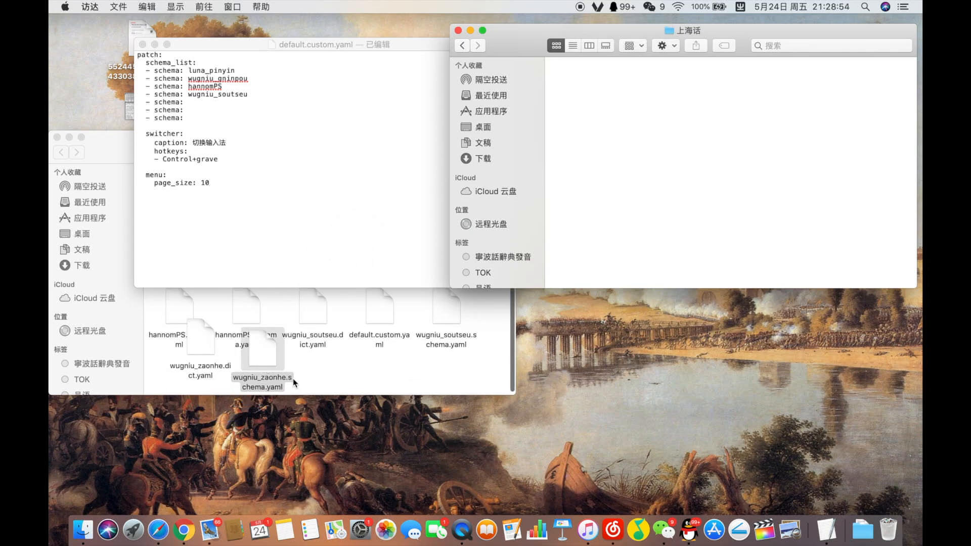
Step: Copy the schema_id wugniu_zaonhe from wugniu_zaonhe.schema.yaml into the entry below wugniu_soutseu in default.custom.yaml
double_click(262, 349)
drag(260, 100, 204, 99)
key(super+c)
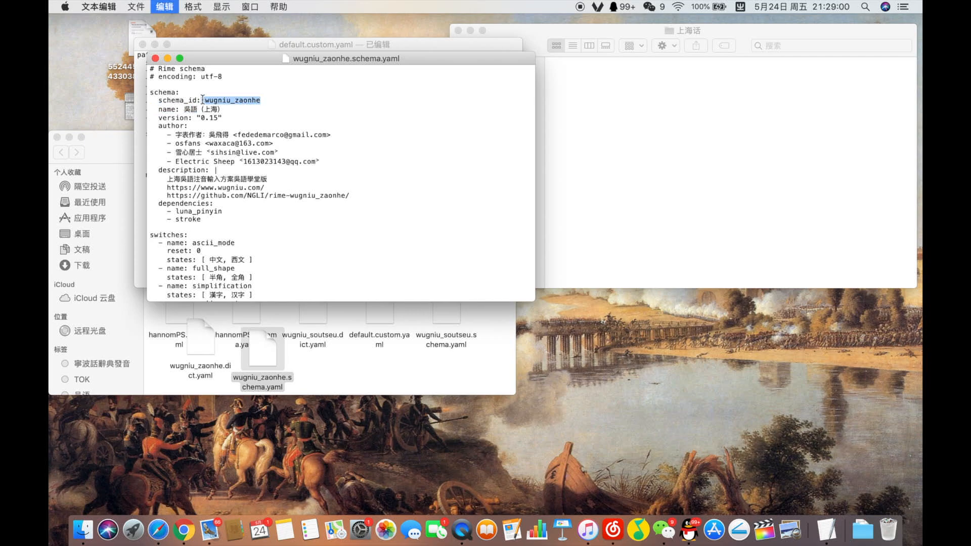
click(155, 59)
click(217, 103)
key(super+v)
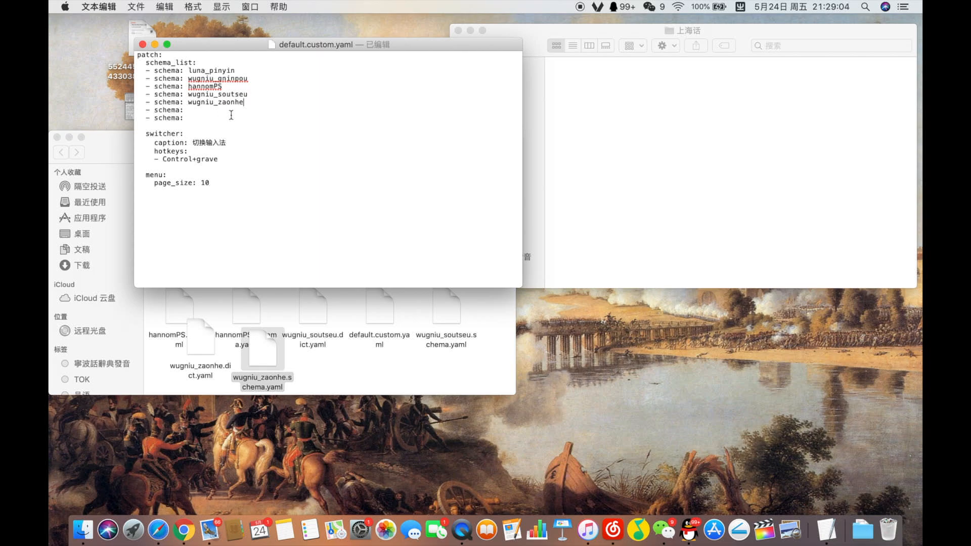
Step: Copy the name pcngng from pcngng.dict.yaml in the 吴语/标准吴语 subfolder into the schema entry below wugniu_zaonhe
click(607, 145)
click(462, 45)
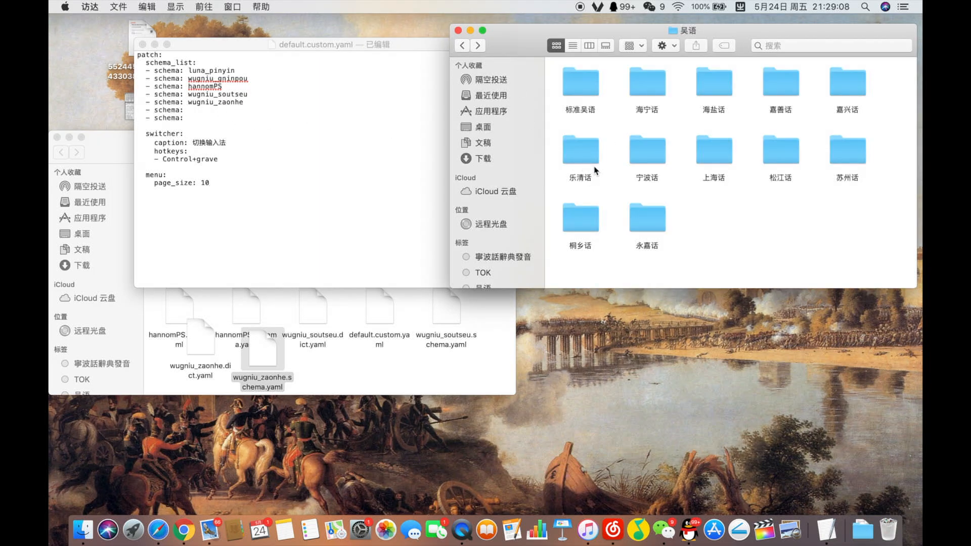
click(582, 94)
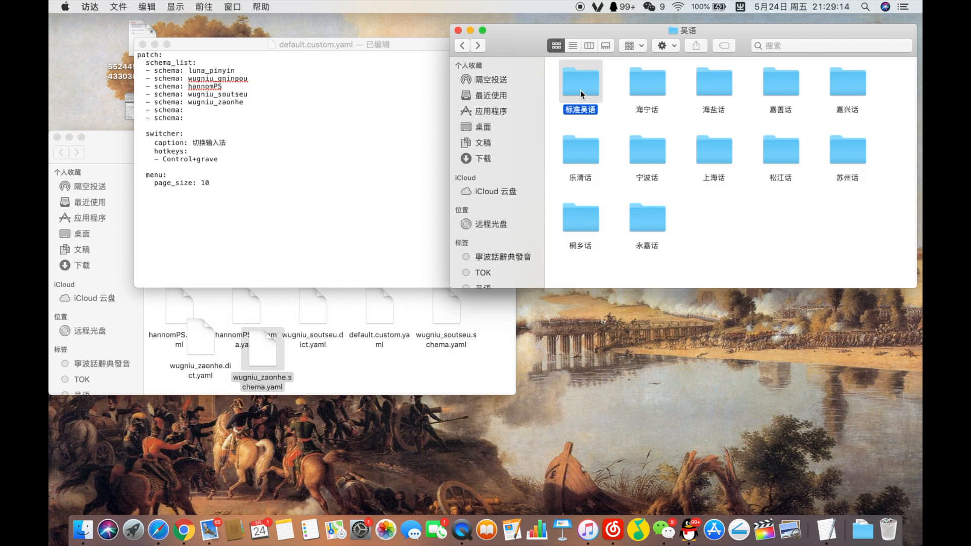
double_click(582, 94)
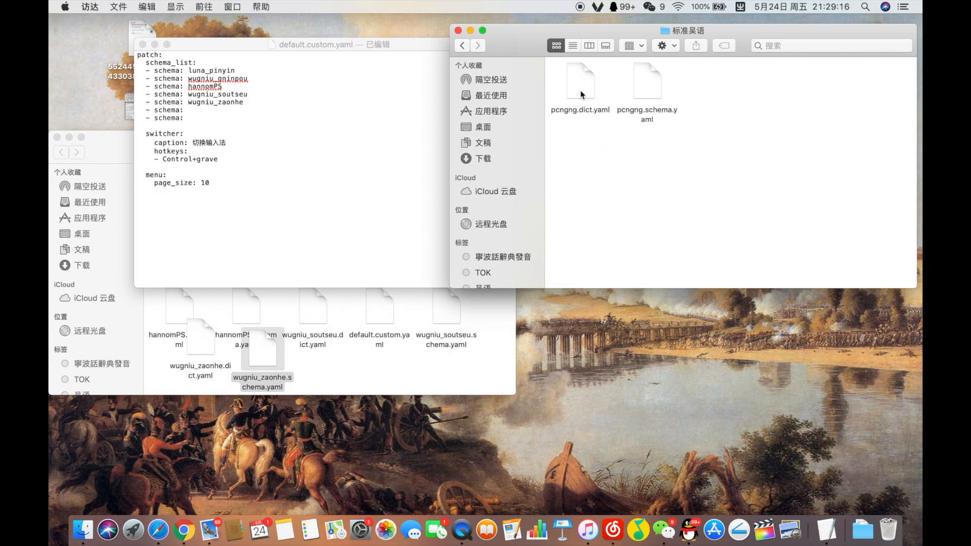
double_click(582, 85)
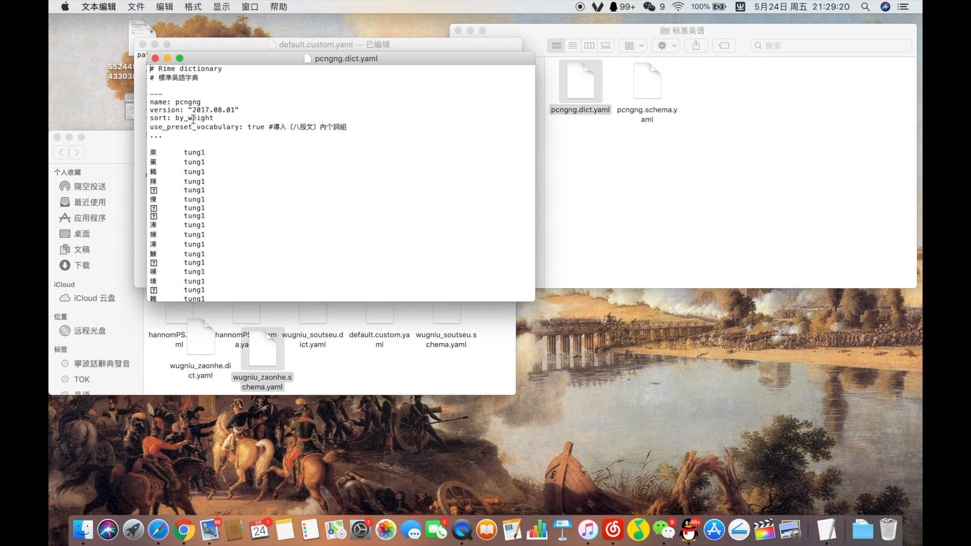
drag(176, 104, 203, 104)
key(super+w)
click(195, 112)
key(super+v)
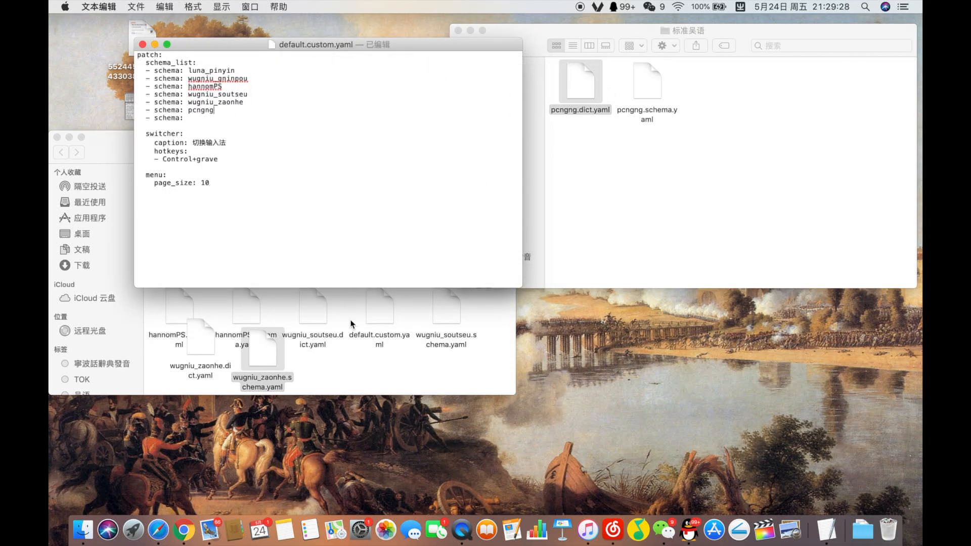
Step: Move pcngng.dict.yaml and pcngng.schema.yaml from the 标准吴语 subfolder into the Rime folder
click(353, 337)
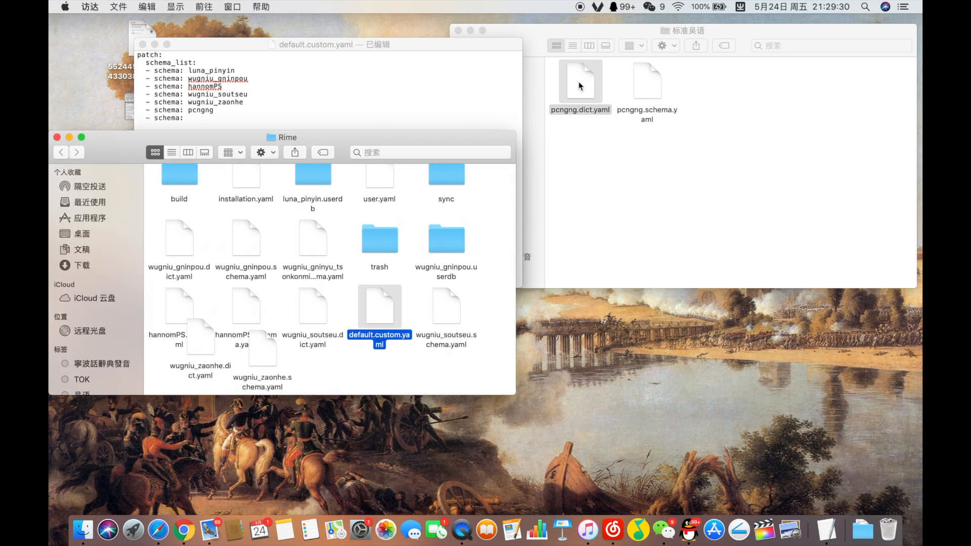
drag(580, 86, 316, 358)
drag(645, 84, 409, 371)
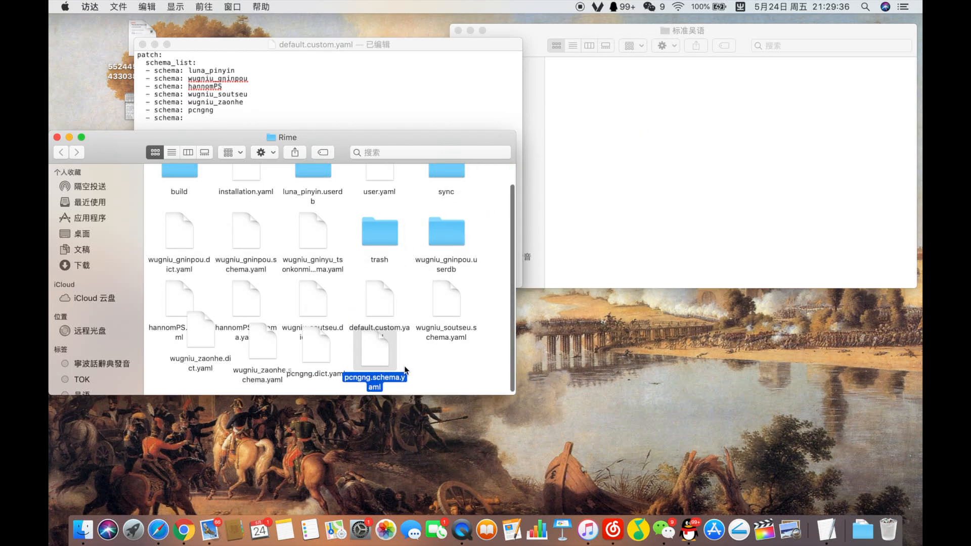
Step: Clean up the icon arrangement in the Rime folder
right_click(409, 371)
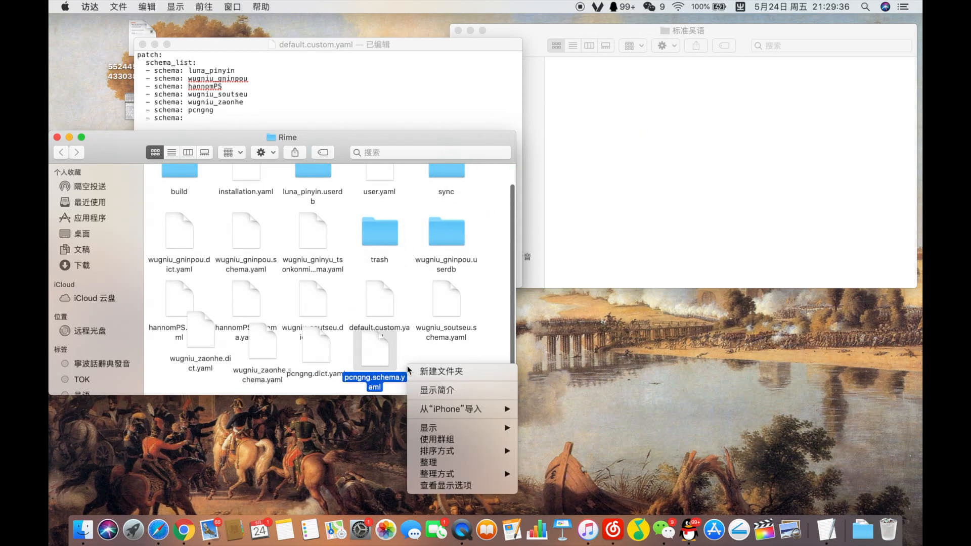
click(449, 463)
Step: Delete the empty schema entry below pcngng in default.custom.yaml and close the file
click(226, 108)
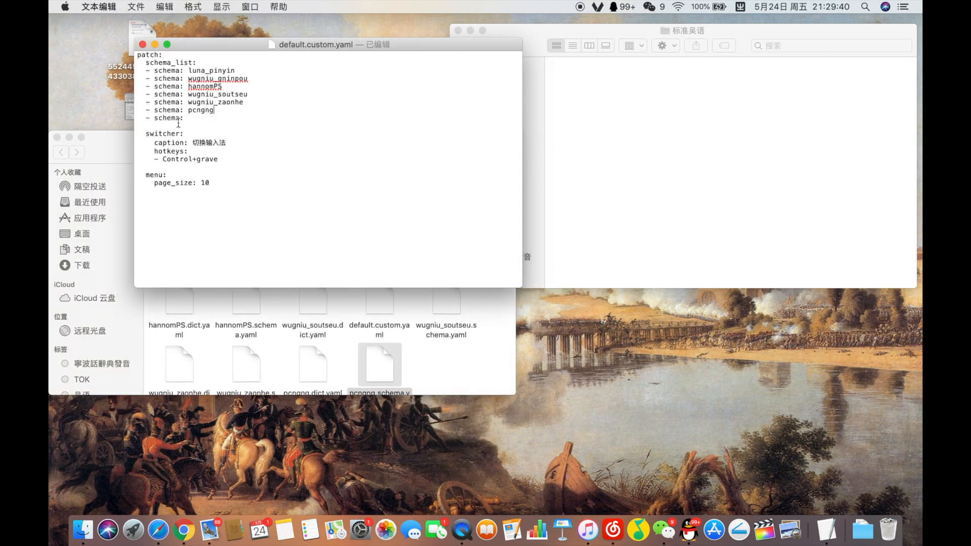
drag(198, 118, 121, 121)
key(BackSpace)
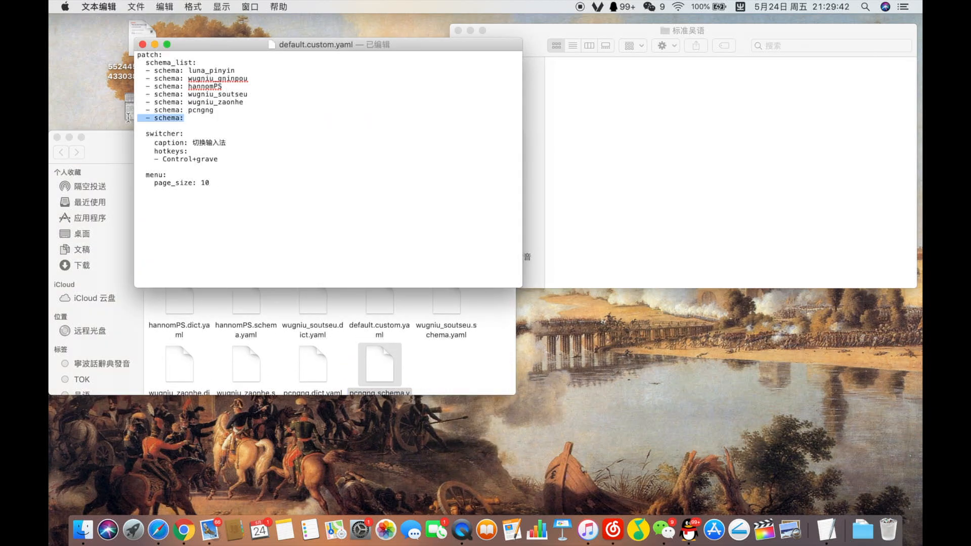
key(BackSpace)
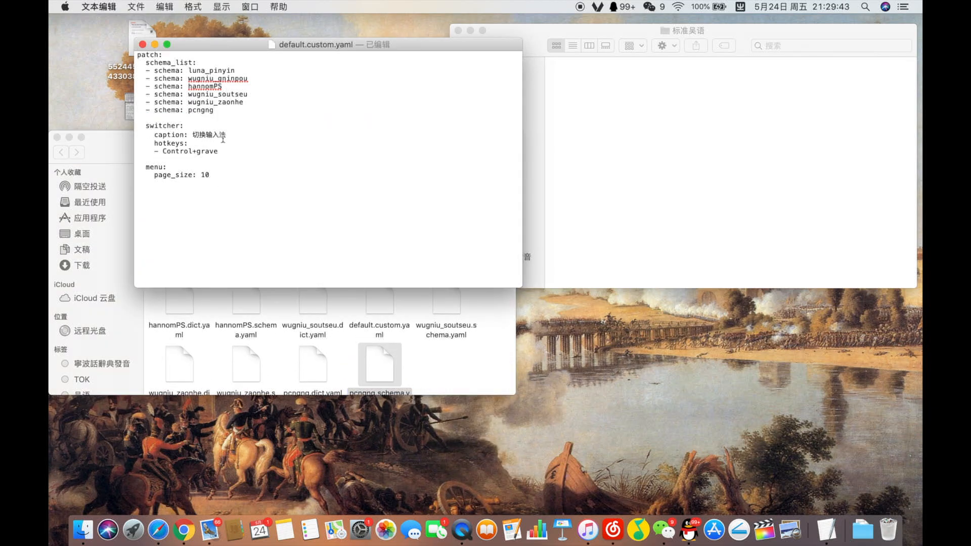
click(142, 45)
Step: Redeploy the Squirrel (鼠须管) input method to load the edited schema list
click(740, 7)
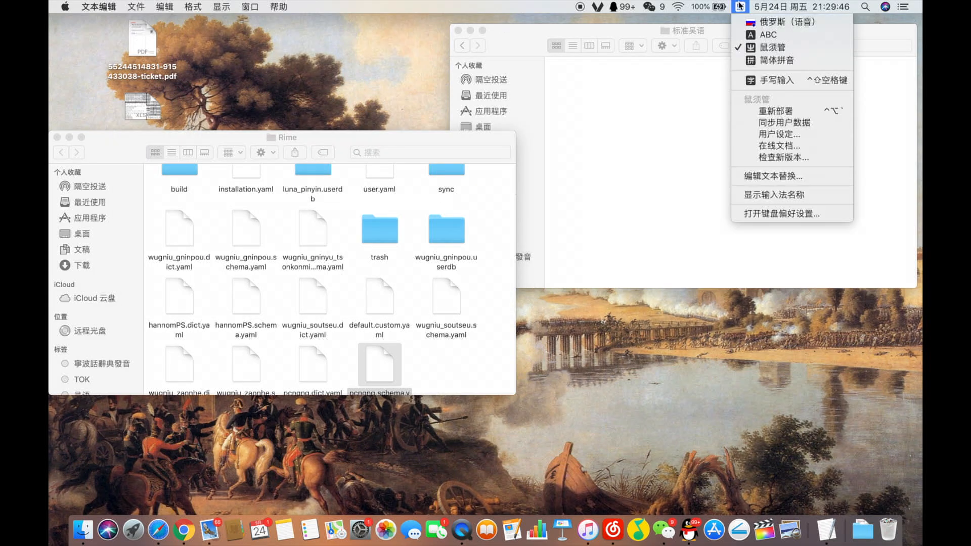
click(786, 133)
click(740, 6)
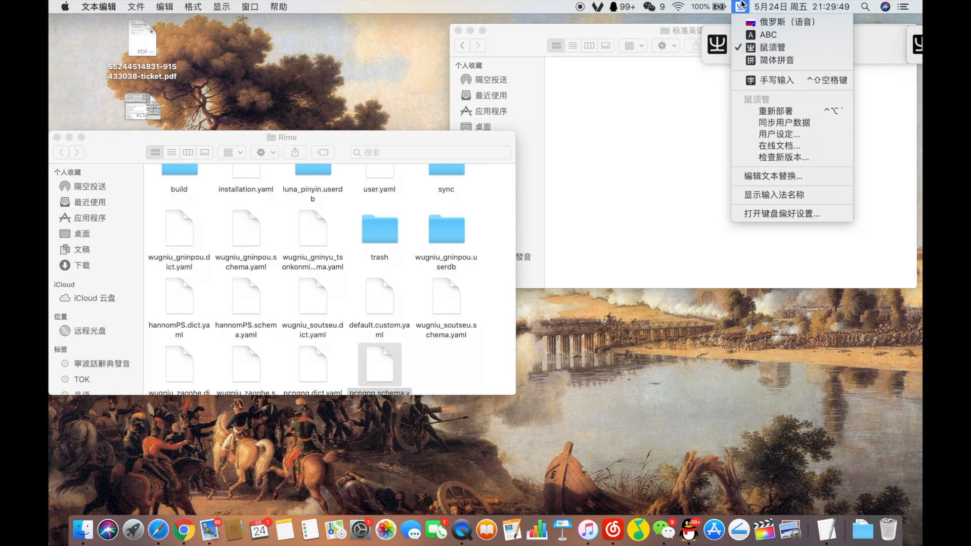
click(769, 112)
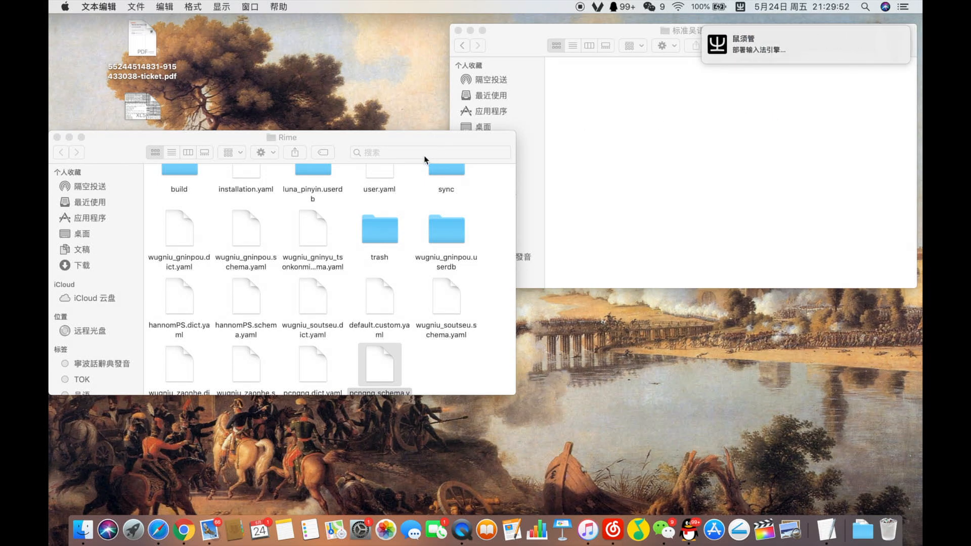
Step: Call up Rime's scheme switcher in the Rime folder's search field and examine the listed input schemes
click(424, 154)
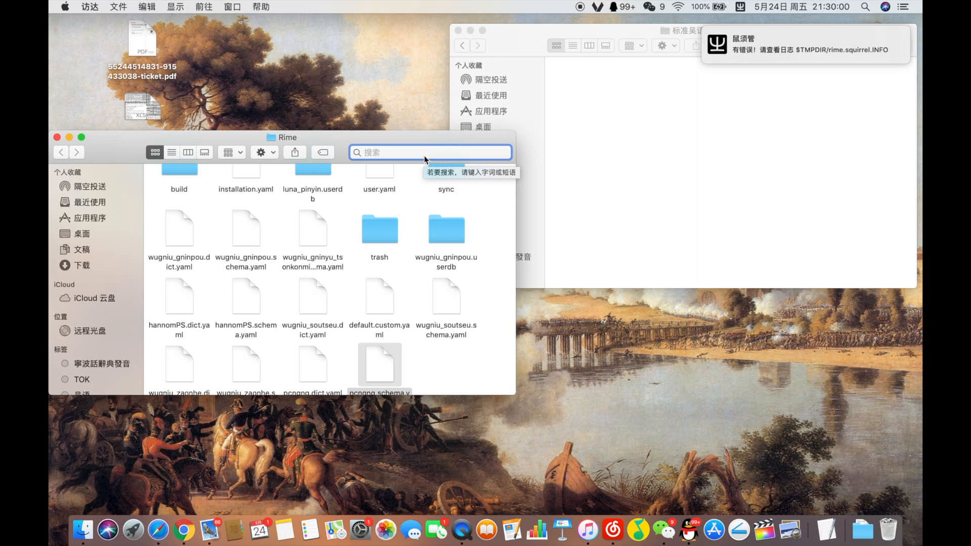
key(ctrl+grave)
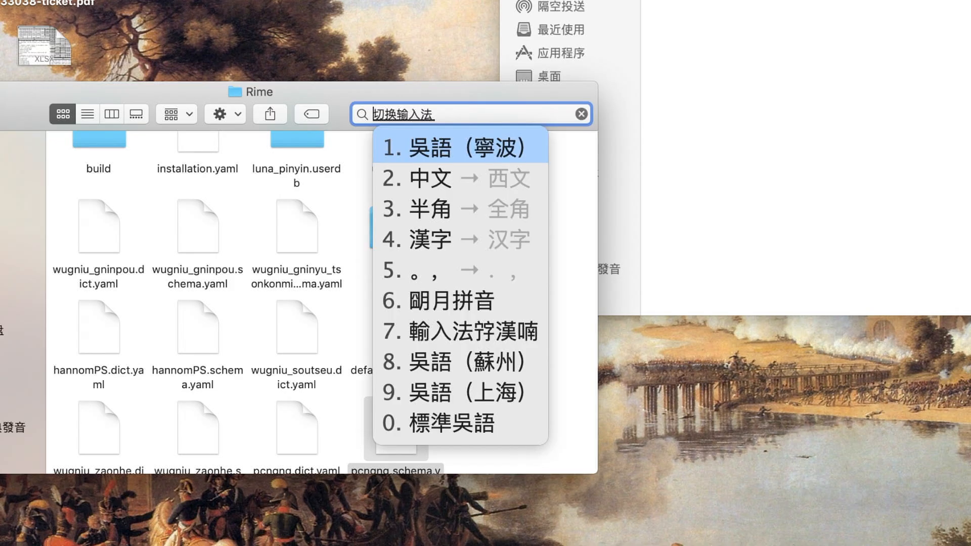
key(Down)
key(Down)
key(Down)
key(Down)
key(Down)
key(Down)
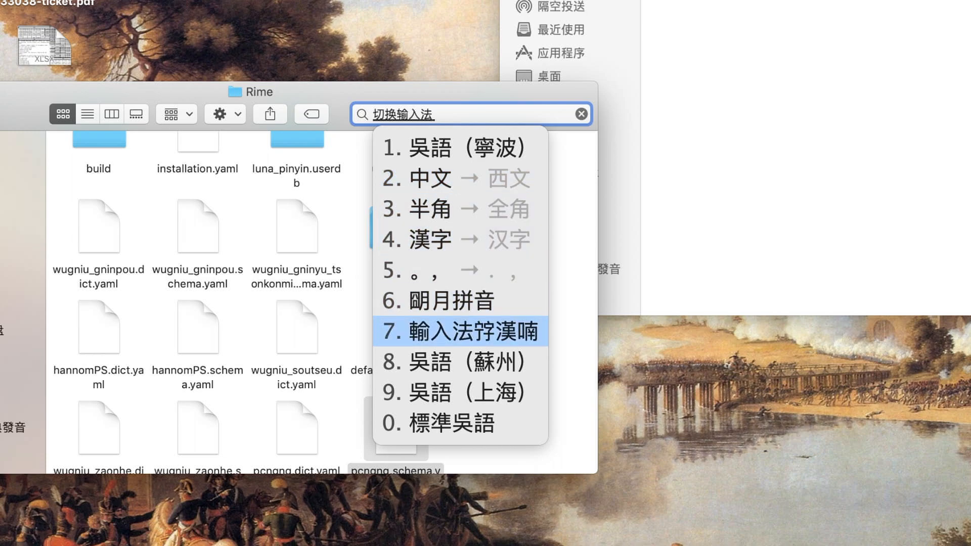
key(Up)
key(Up)
key(Up)
key(Up)
key(Up)
key(Up)
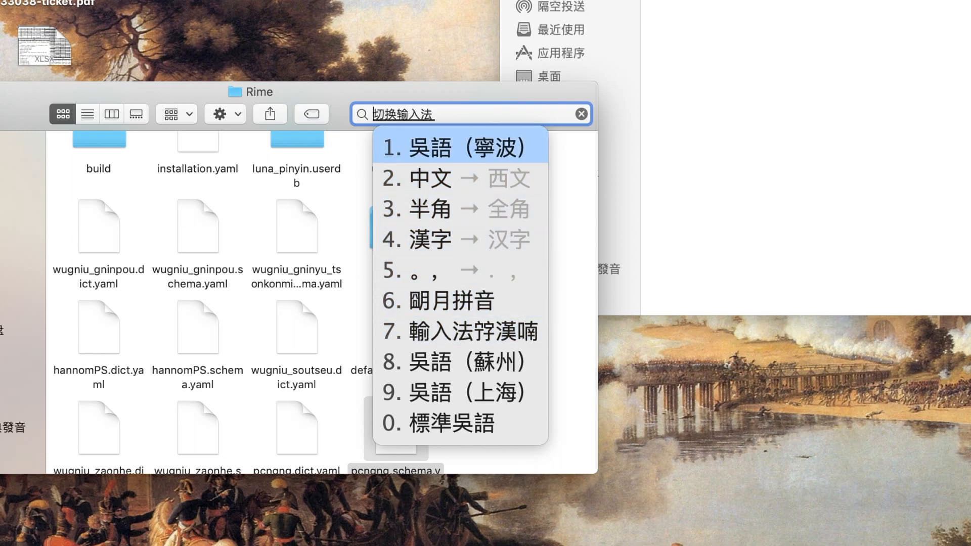